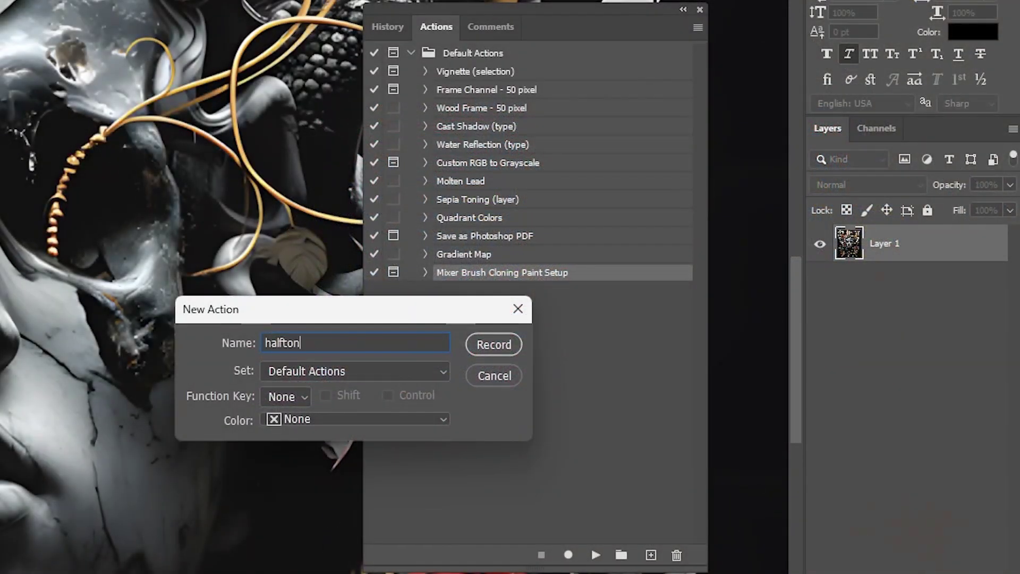
Name the new action "halftone action" in the Default Actions set and start recording it
type("e action")
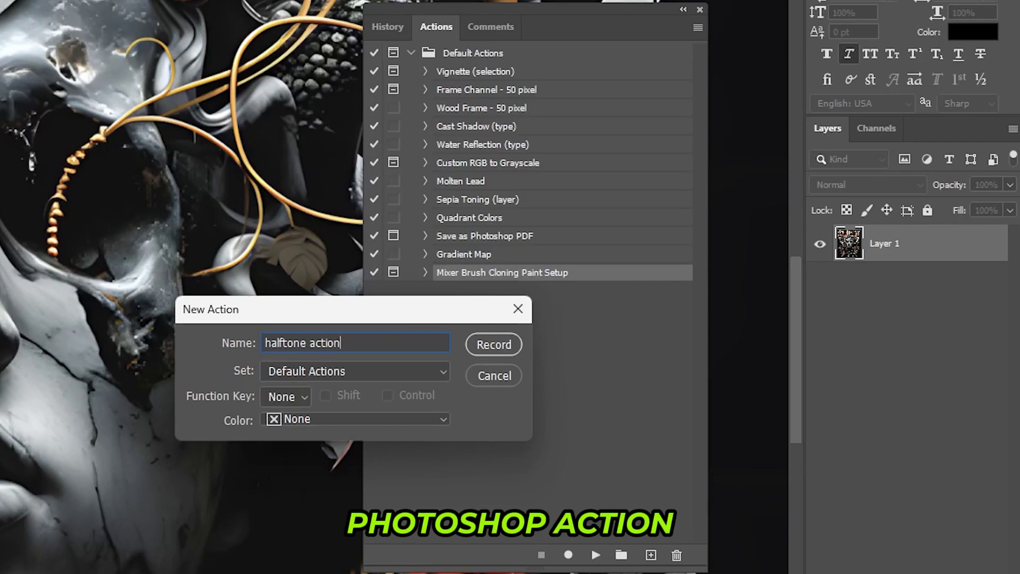
left_click(494, 344)
key("ctrl+j")
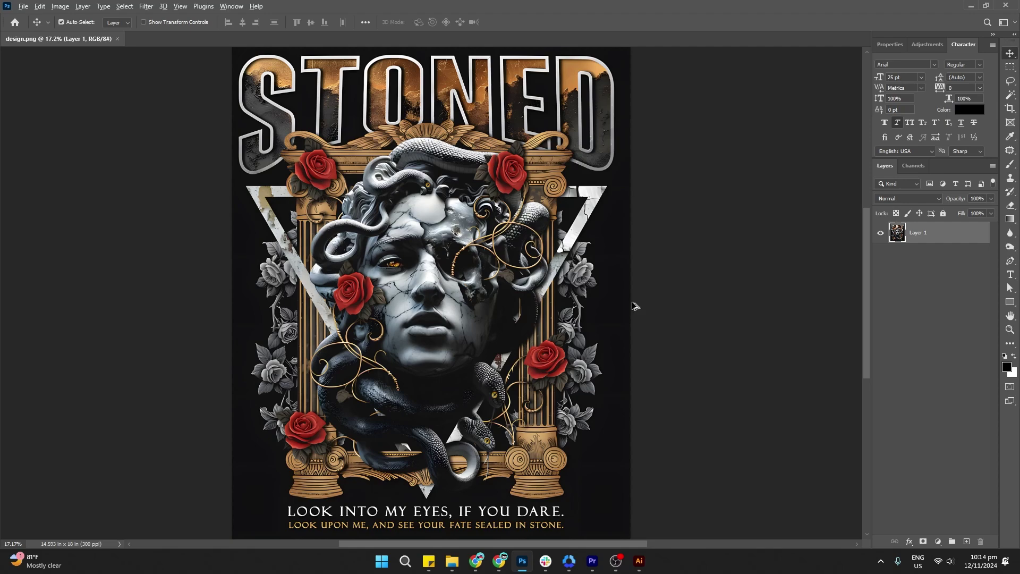
Check the design's dimensions and resolution in the Image Size settings and examine the artwork around the face
key("ctrl+alt+i")
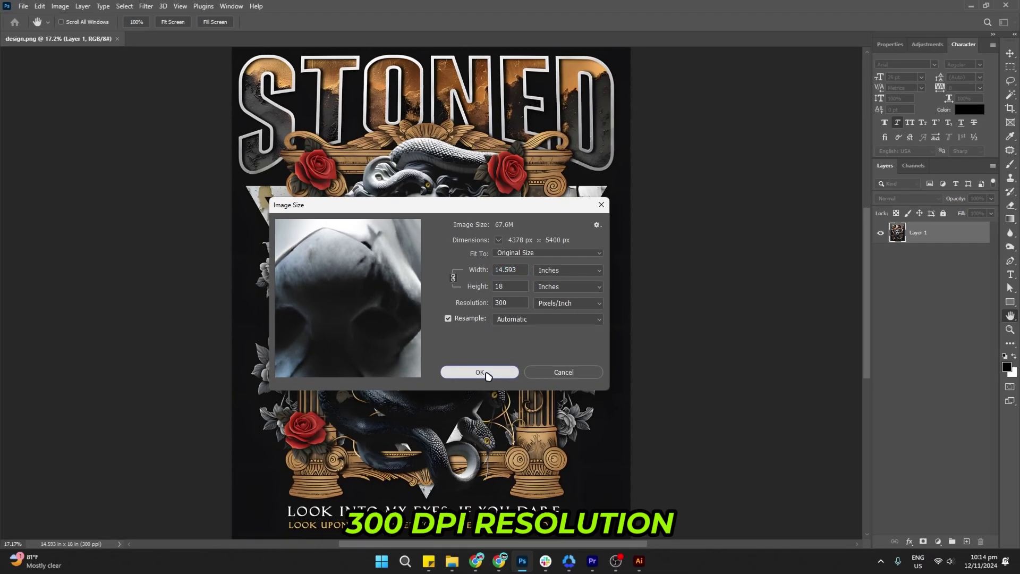
left_click(477, 381)
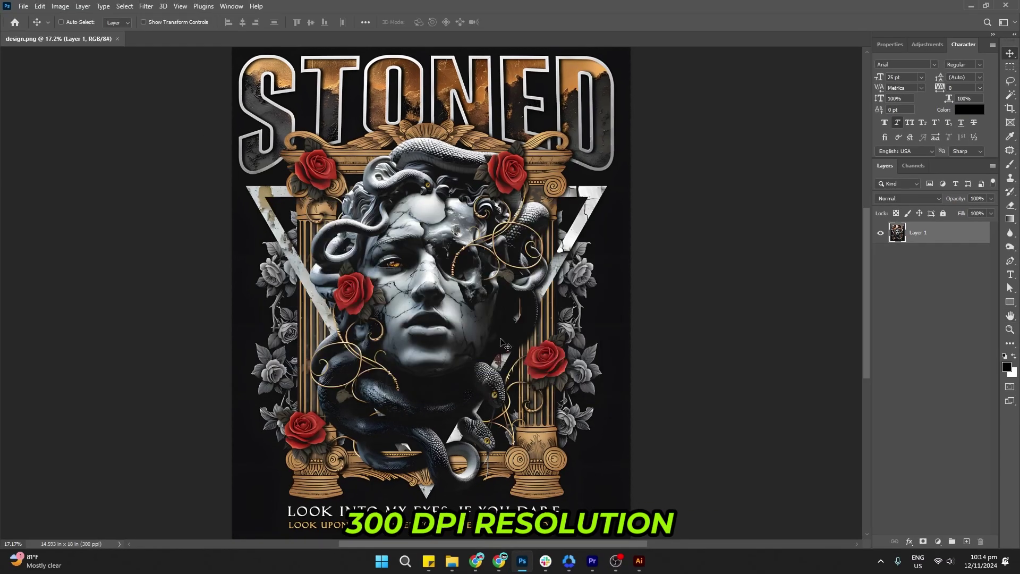
scroll(497, 345, "up", 1)
scroll(495, 340, "up", 4)
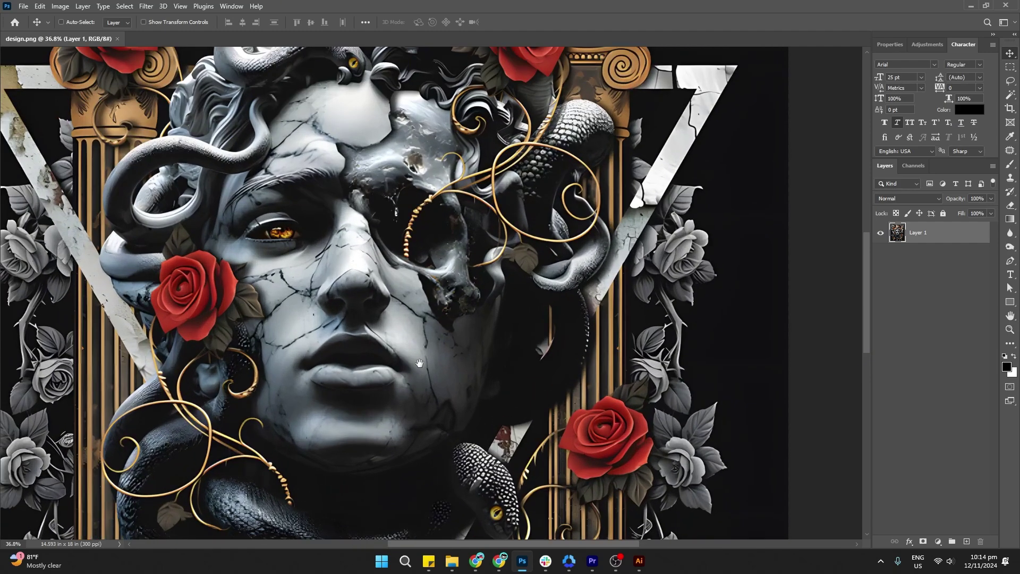
left_click_drag(419, 363, 517, 342)
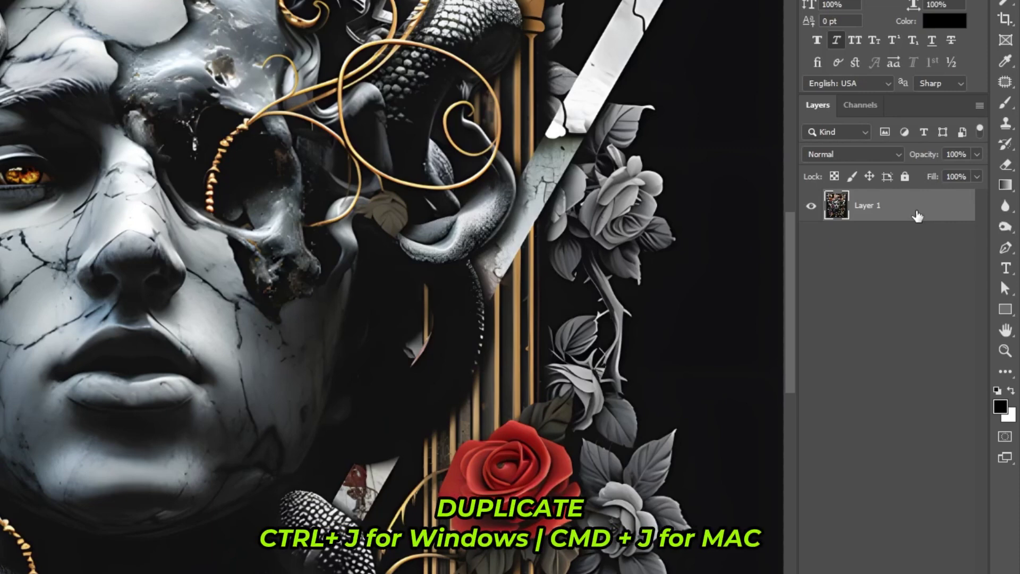
Duplicate Layer 1 and rename the copy "halftone"
key("ctrl+j")
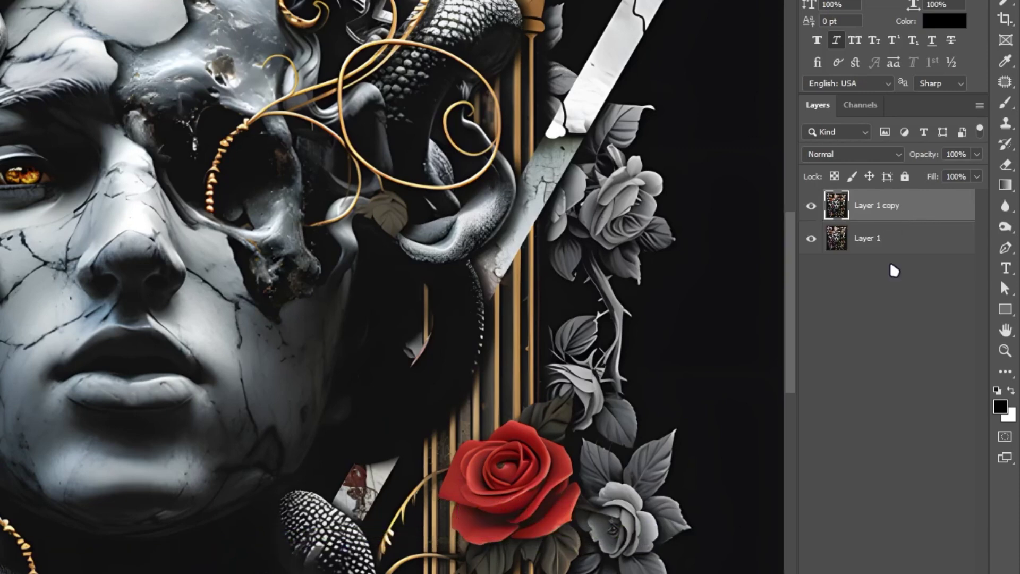
double_click(872, 206)
type("halftone")
key("Return")
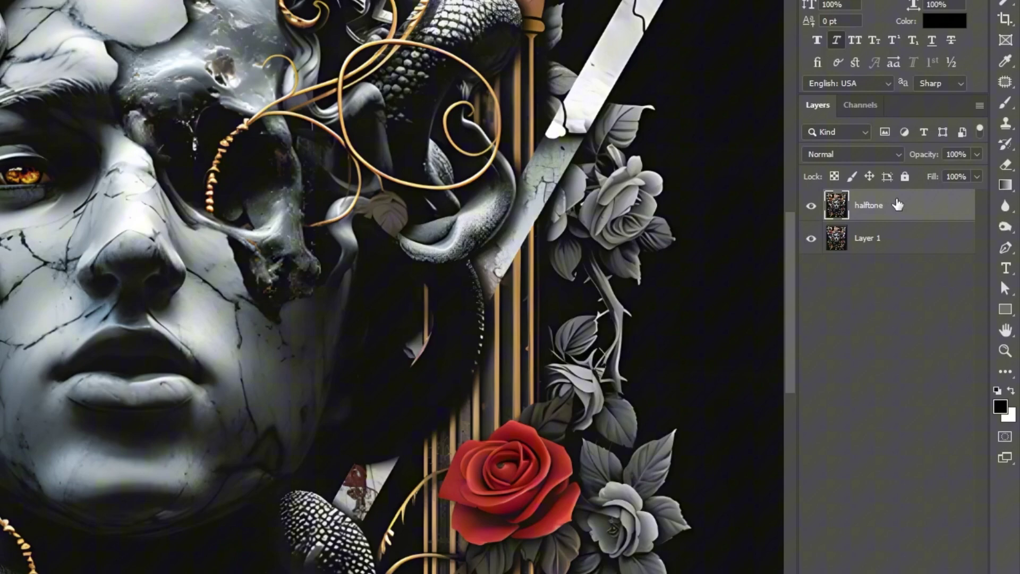
Convert the halftone layer to a smart object and open its contents for editing
right_click(898, 205)
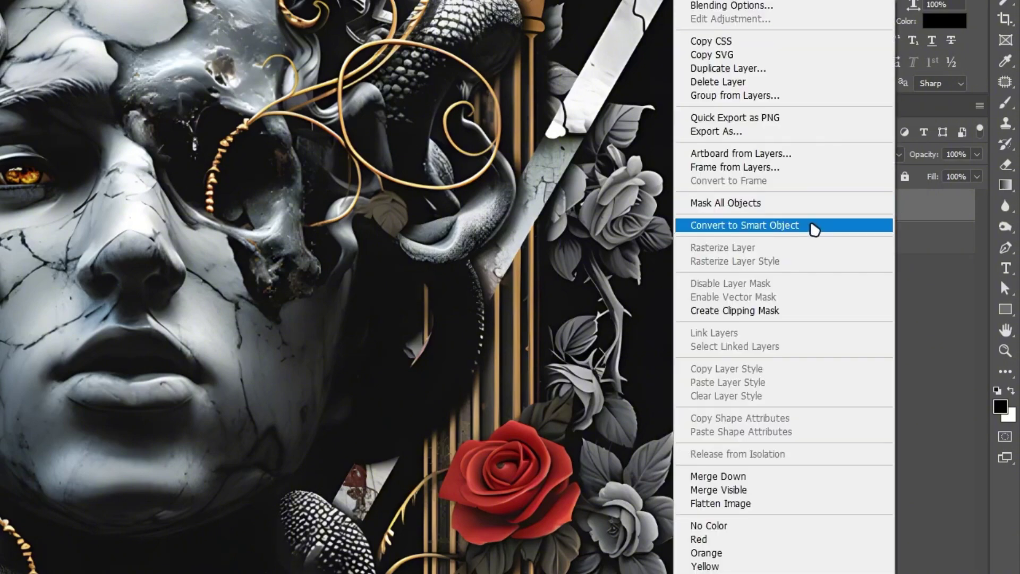
left_click(814, 229)
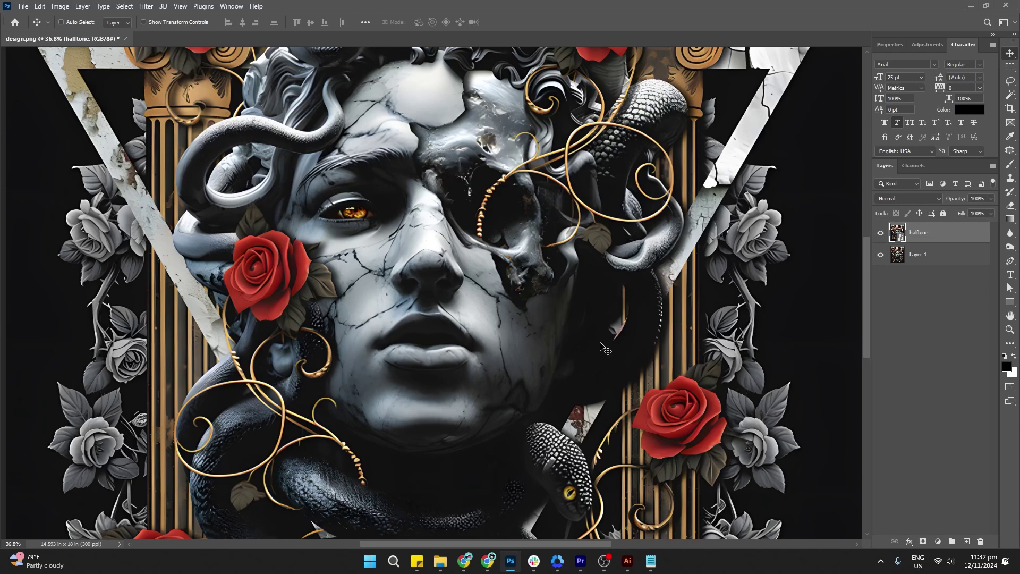
double_click(899, 236)
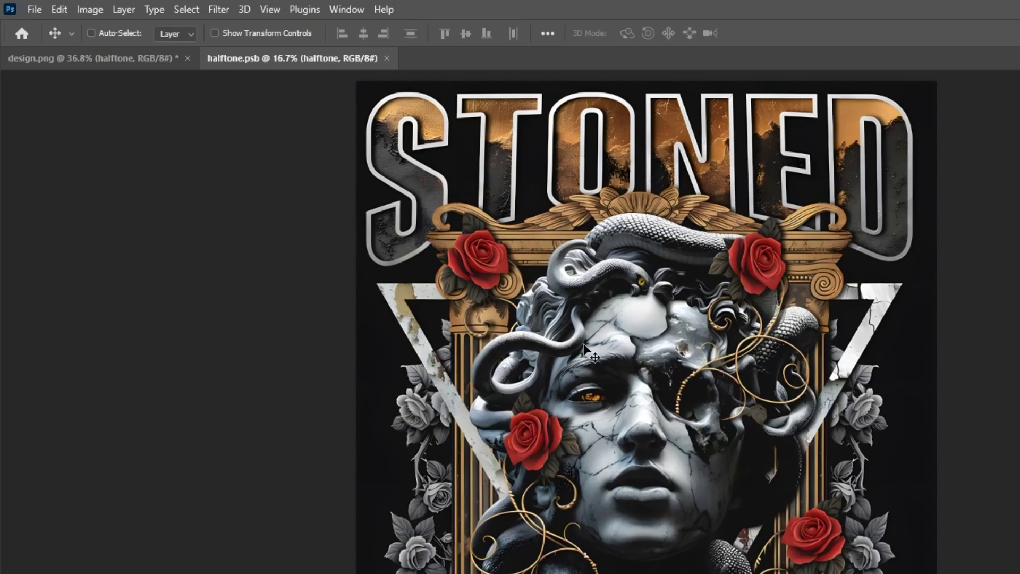
Convert the smart object's contents to Grayscale mode
left_click(87, 10)
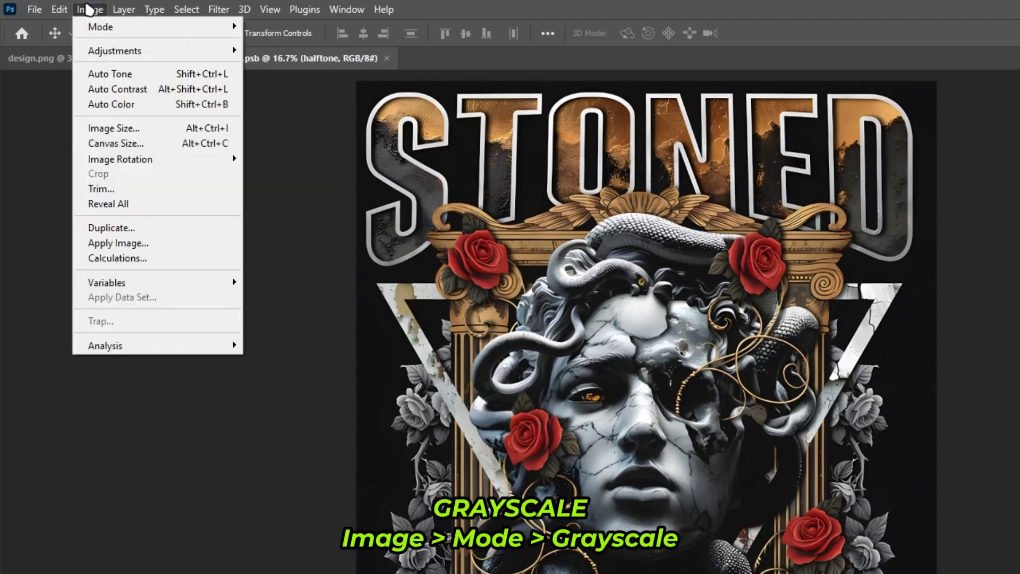
mouse_move(102, 27)
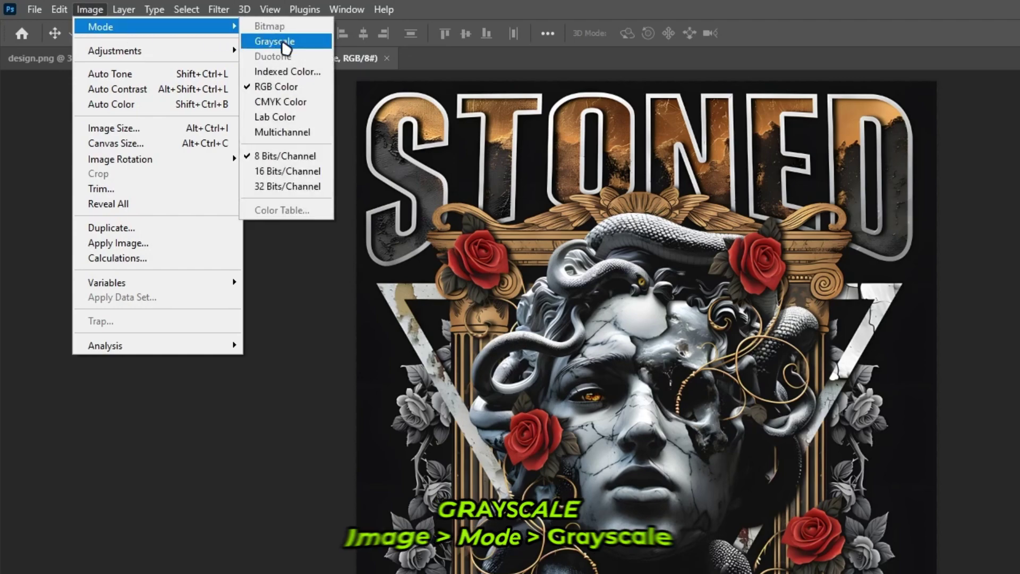
left_click(283, 41)
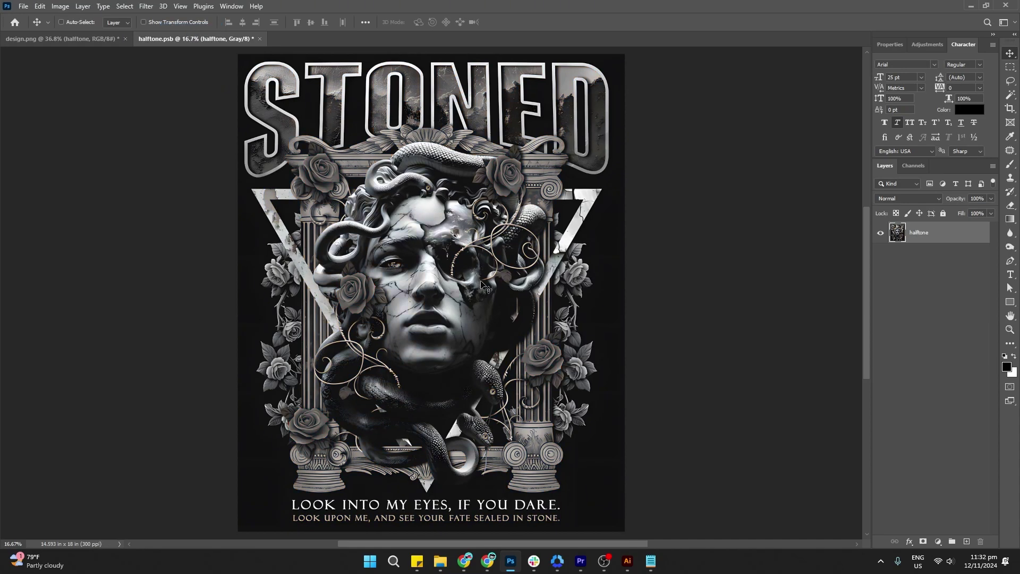
Boost the grayscale image's contrast with a Levels adjustment, shifting the shadow, midtone and highlight input levels
scroll(483, 287, "up", 4)
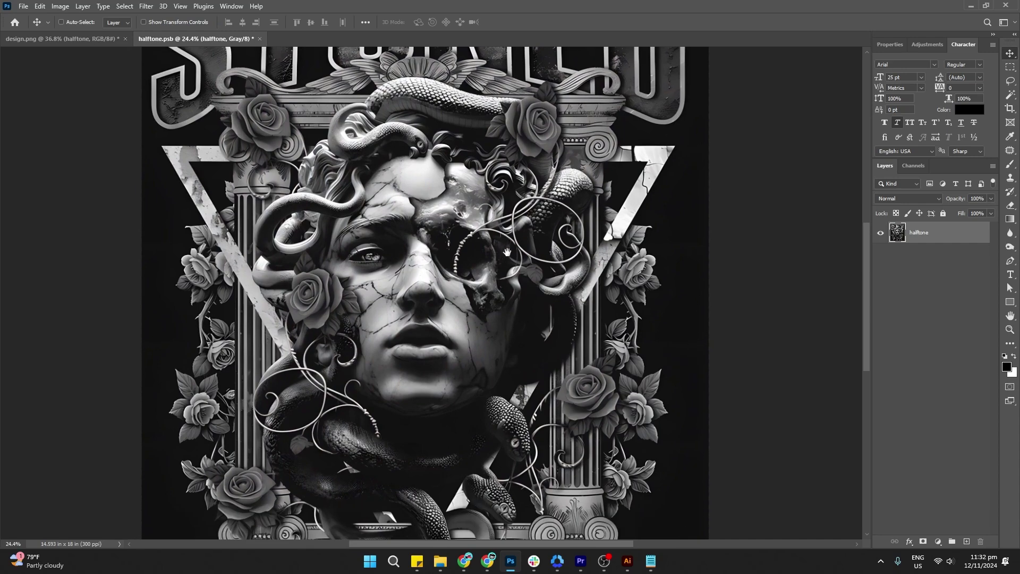
scroll(504, 258, "up", 2)
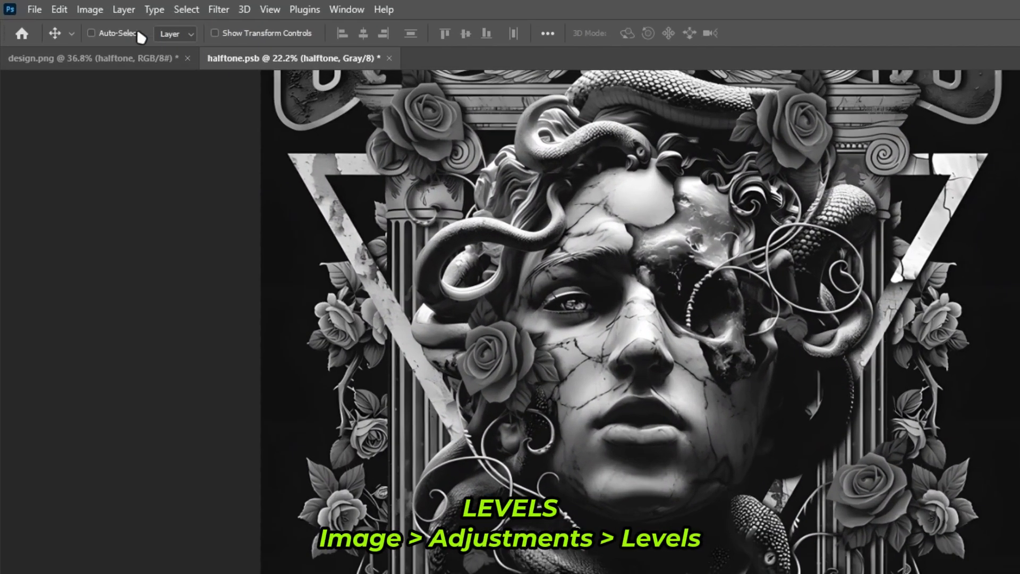
left_click(60, 5)
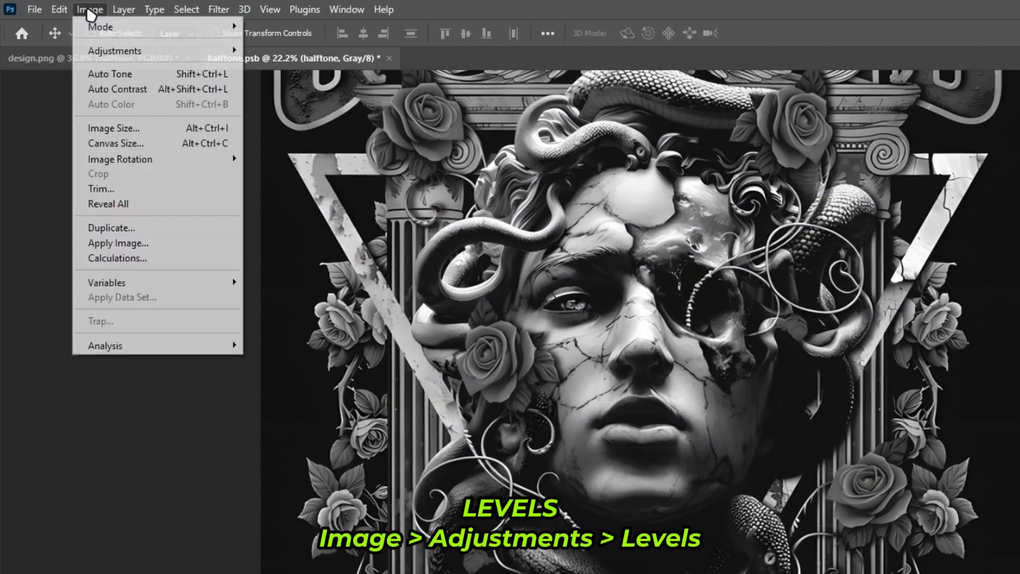
mouse_move(116, 51)
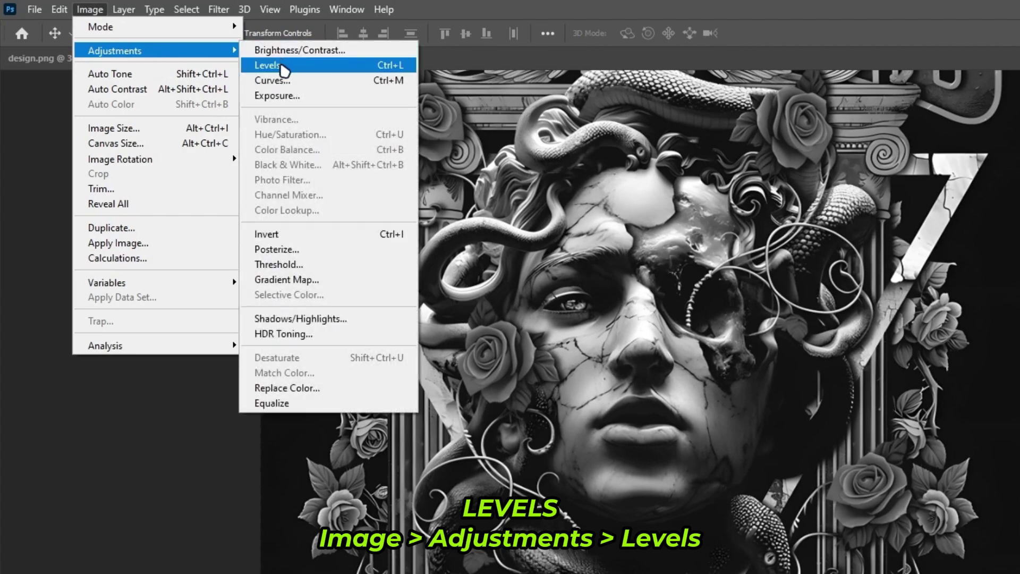
left_click(281, 66)
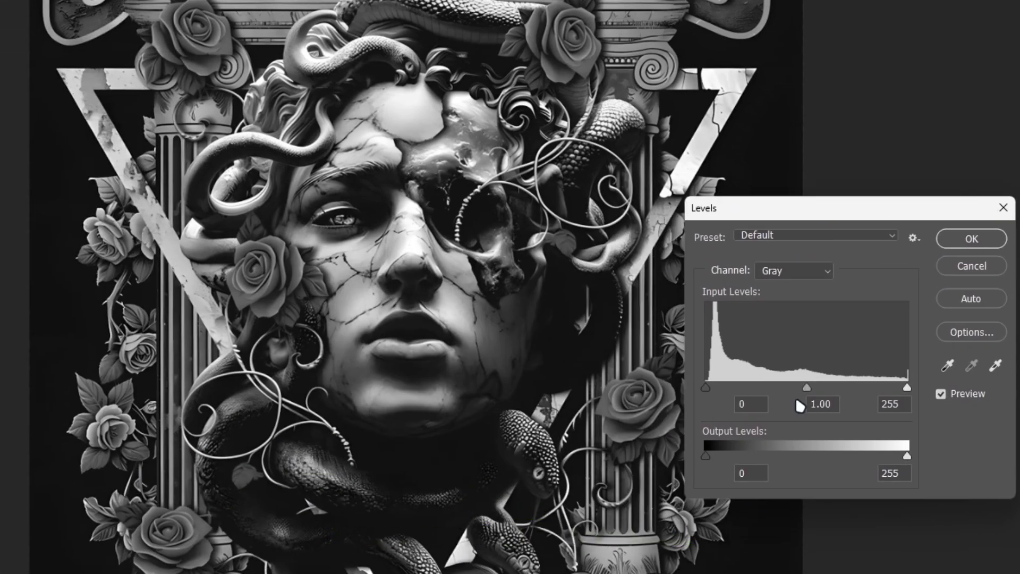
left_click_drag(806, 387, 794, 387)
left_click_drag(706, 387, 734, 391)
left_click_drag(810, 387, 800, 387)
left_click_drag(907, 387, 721, 388)
key("Return")
key("ctrl+plus")
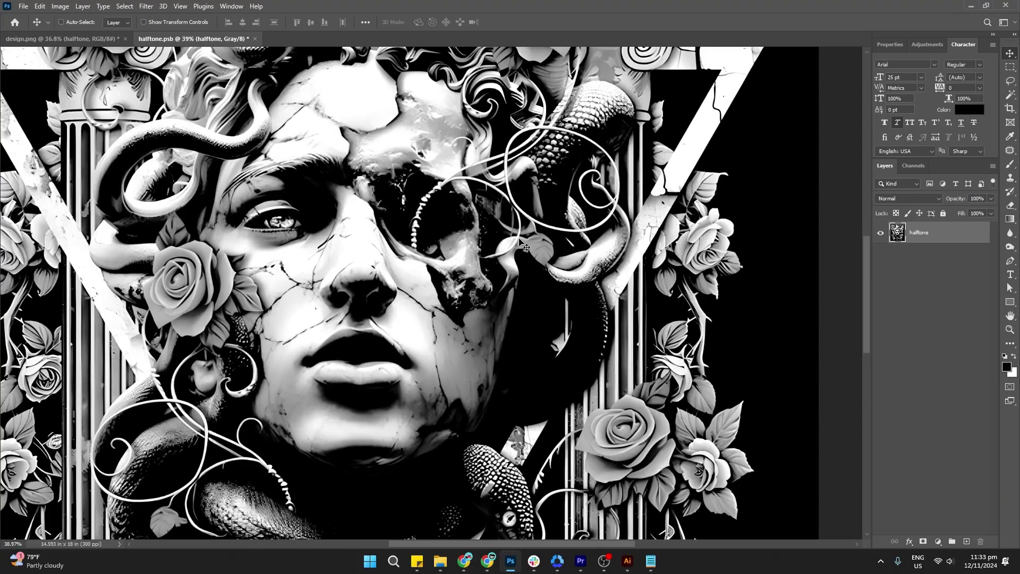
Convert the grayscale image to Bitmap mode with flattened layers, 300 pixels/inch output and the Halftone Screen method
left_click_drag(443, 284, 534, 261)
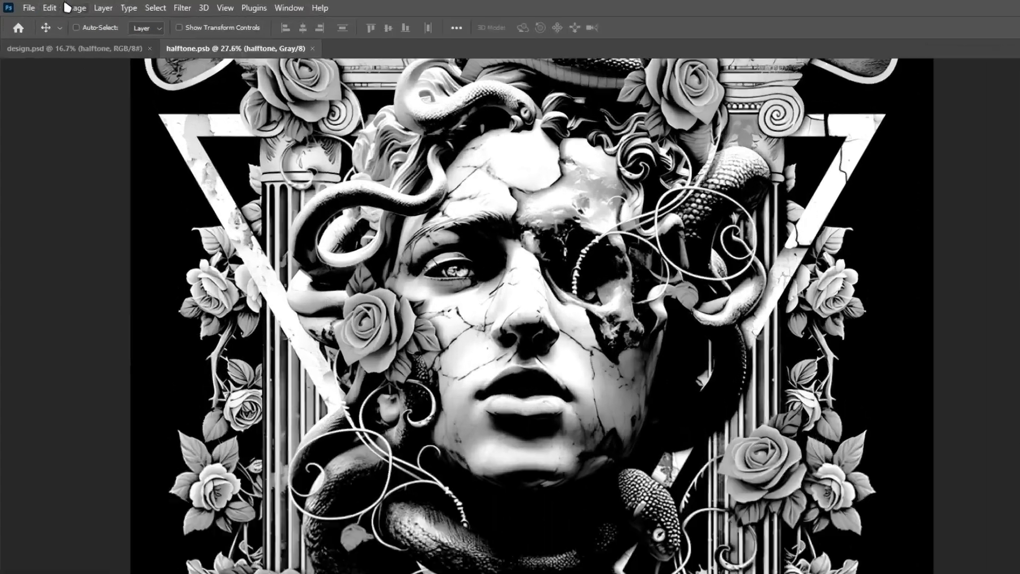
left_click(60, 6)
mouse_move(89, 18)
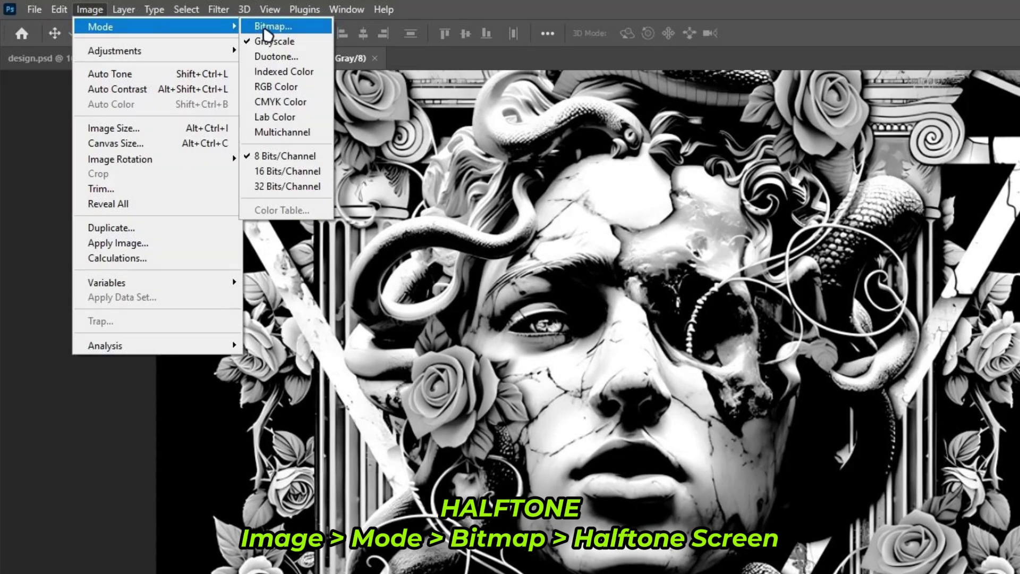
left_click(265, 31)
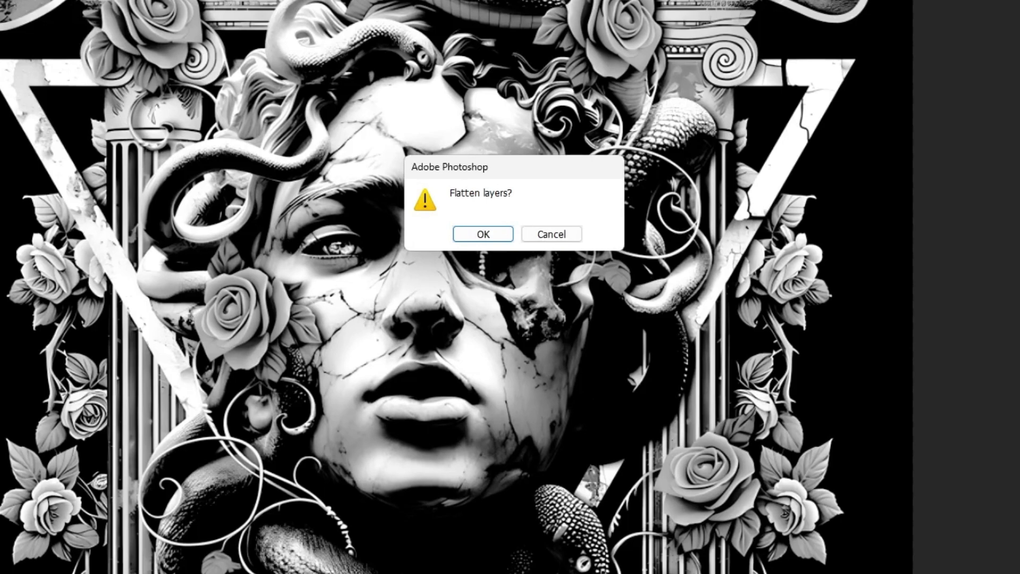
left_click(483, 235)
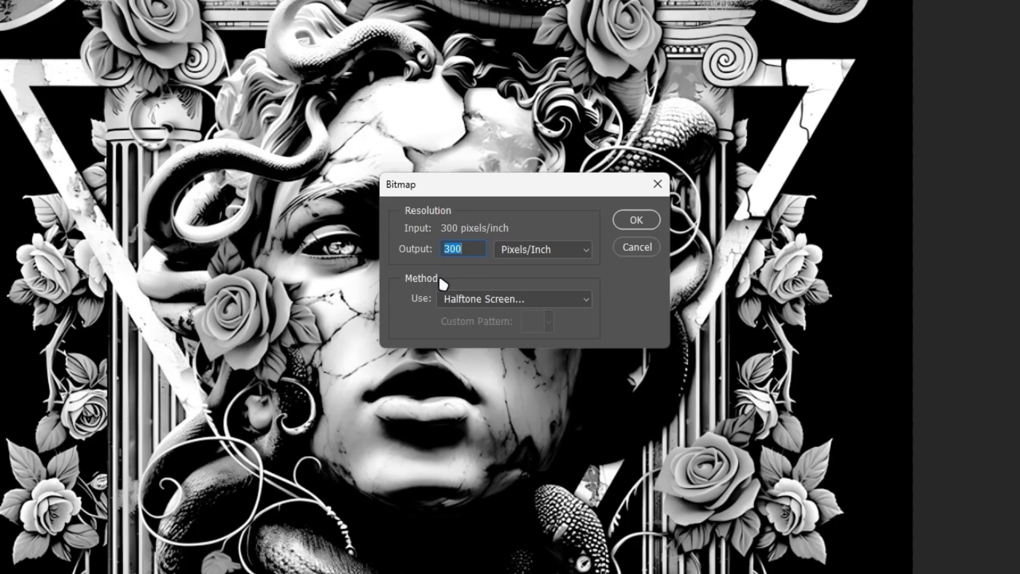
left_click(478, 299)
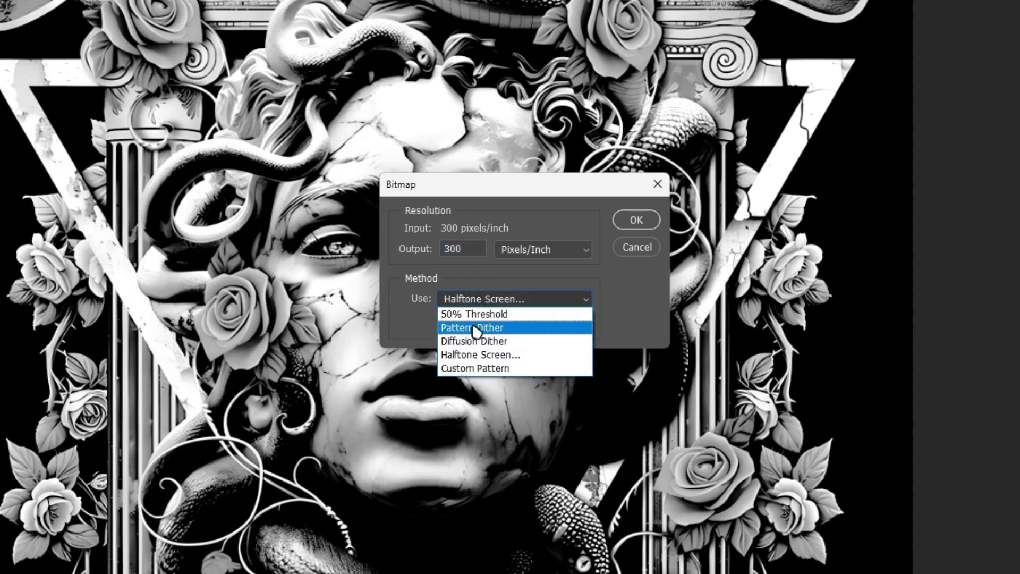
left_click(473, 356)
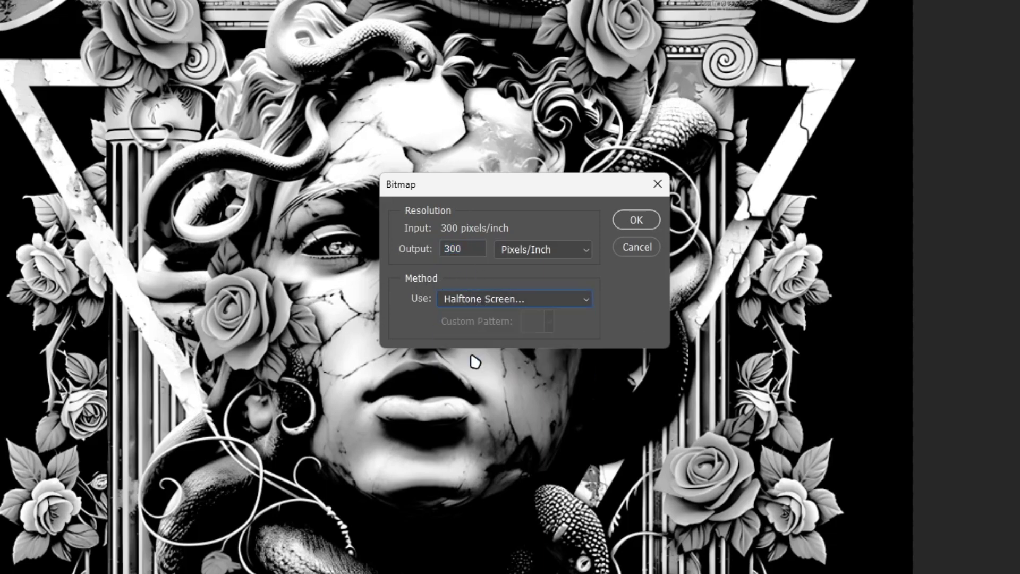
left_click(636, 220)
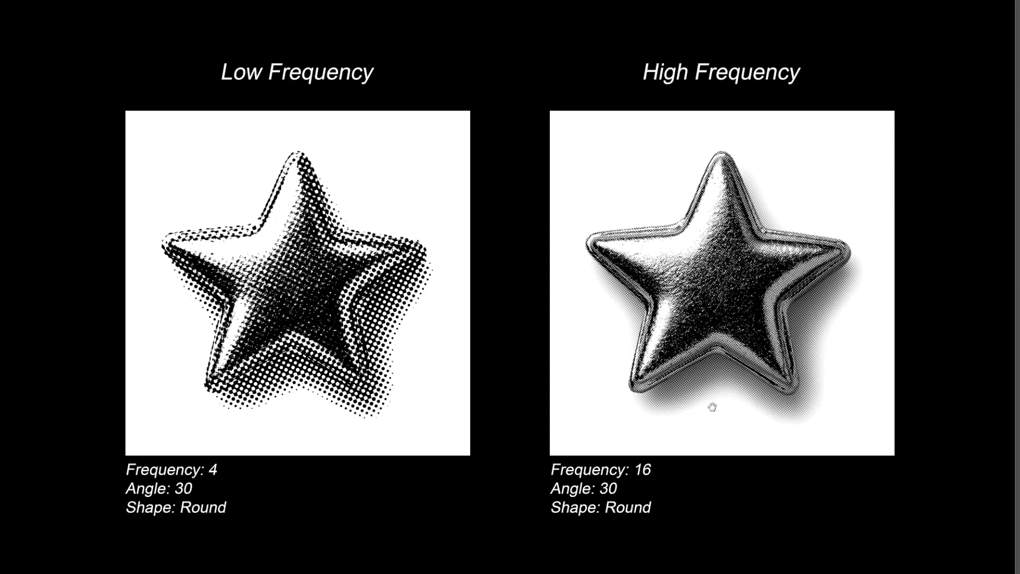
Compare the low- and high-frequency halftone star samples and the round halftone frequency chart
scroll(746, 421, "up", 4)
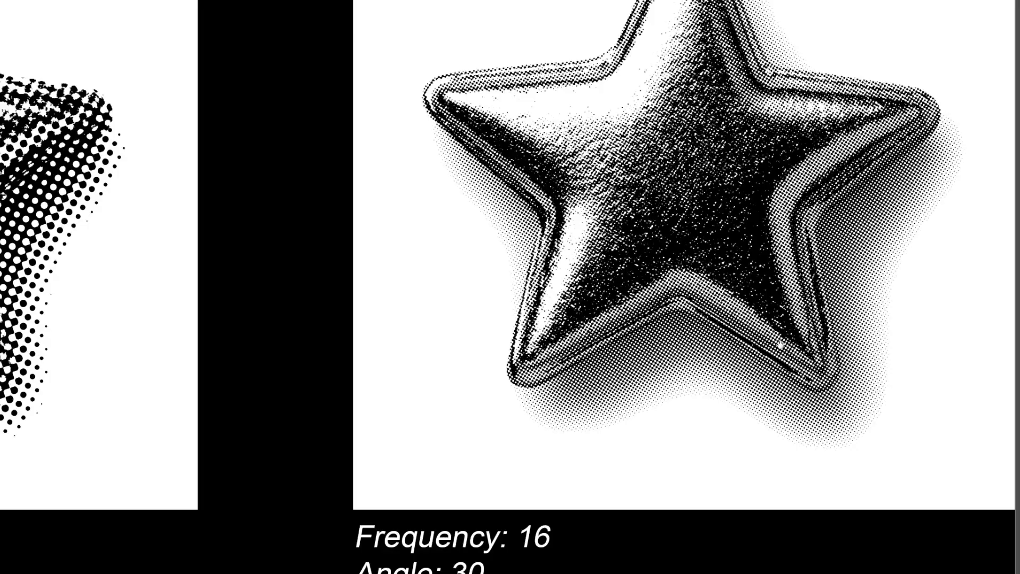
scroll(786, 293, "down", 4)
scroll(729, 386, "up", 3)
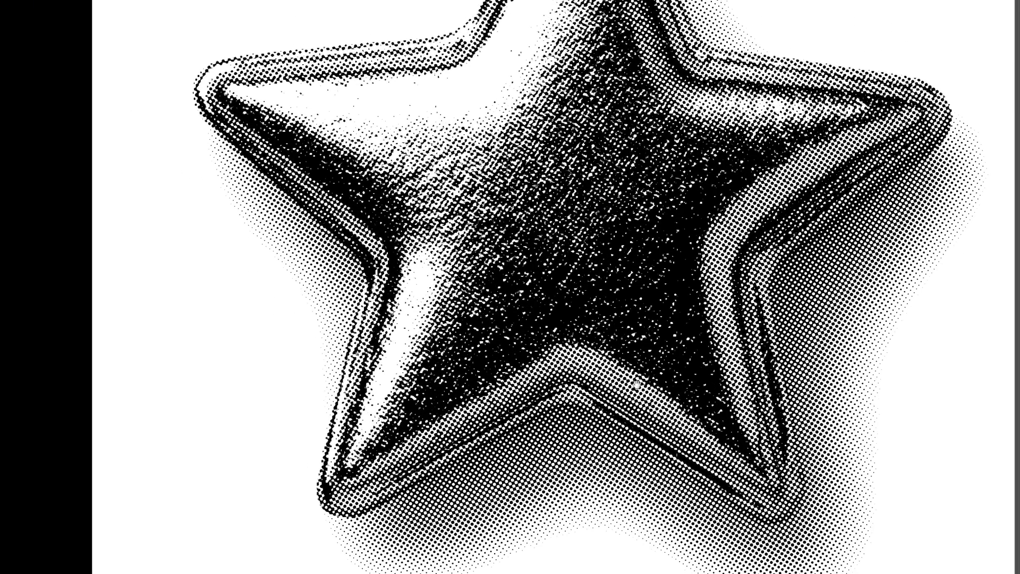
scroll(655, 368, "down", 5)
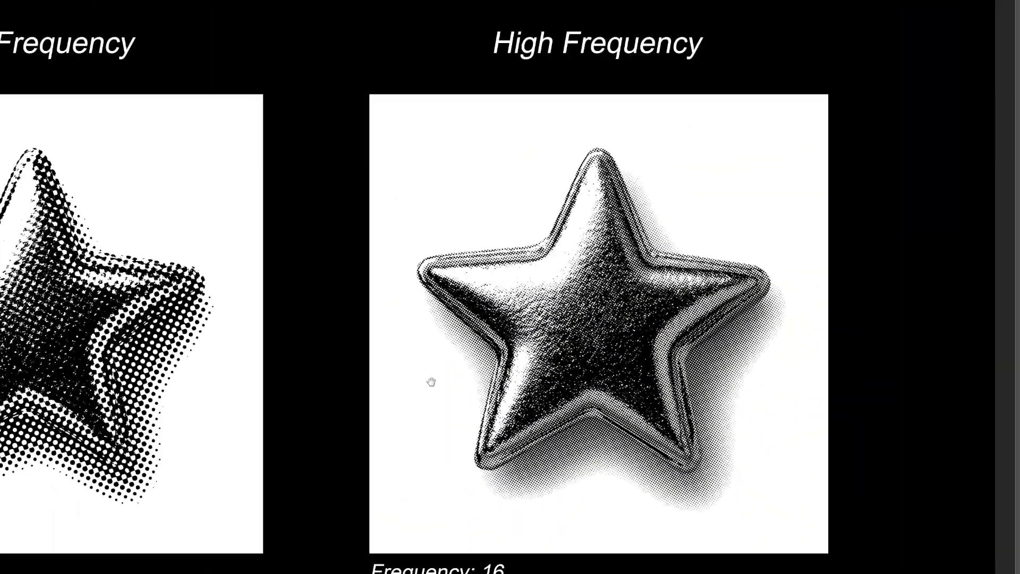
left_click_drag(82, 385, 562, 341)
scroll(544, 352, "up", 3)
scroll(561, 340, "up", 1)
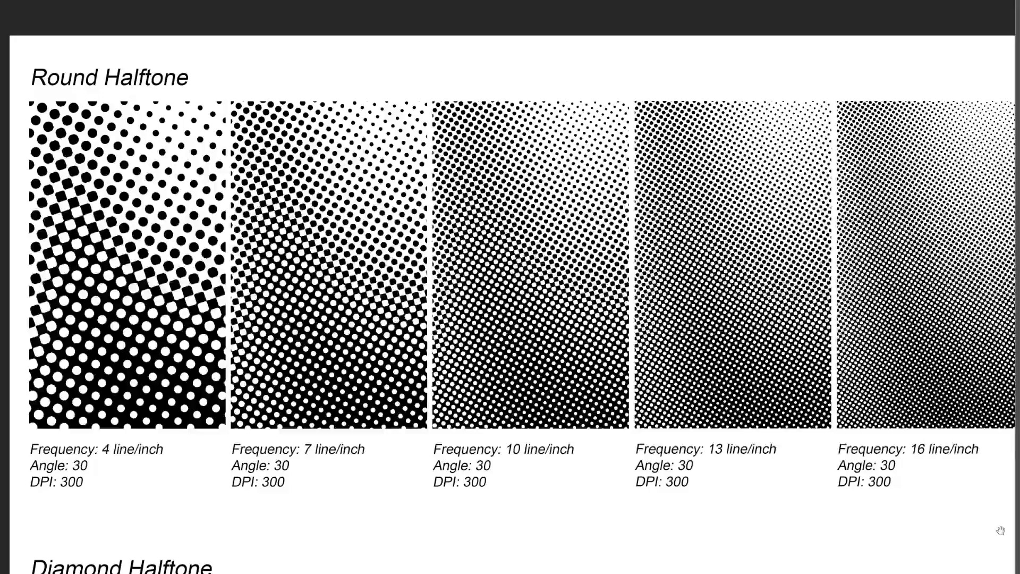
left_click_drag(1000, 531, 585, 507)
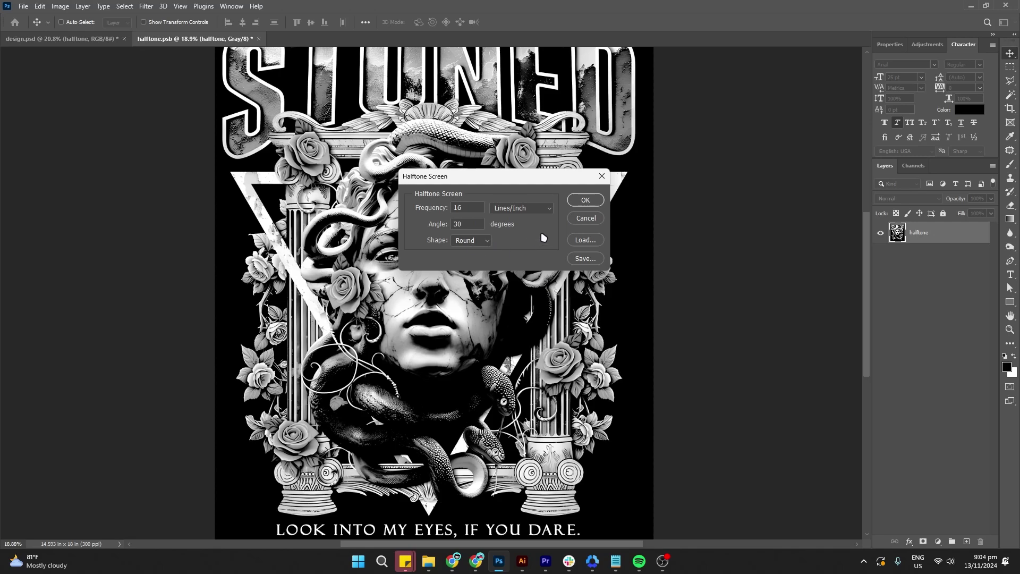
Apply the halftone screen with frequency 16 lines/inch, angle 30 degrees and Round shape, and inspect the dots
left_click(585, 201)
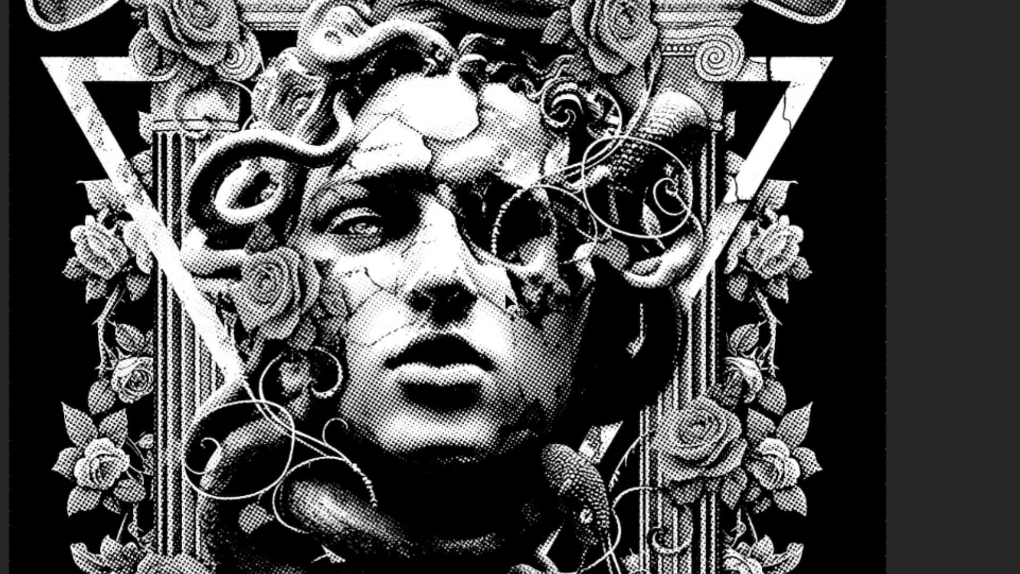
scroll(539, 305, "up", 5)
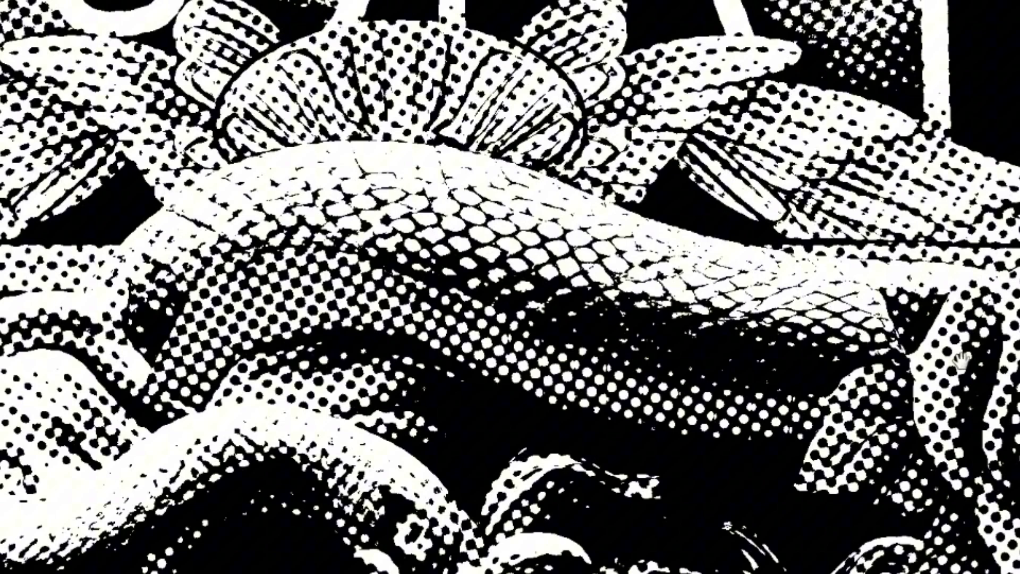
left_click_drag(960, 361, 466, 287)
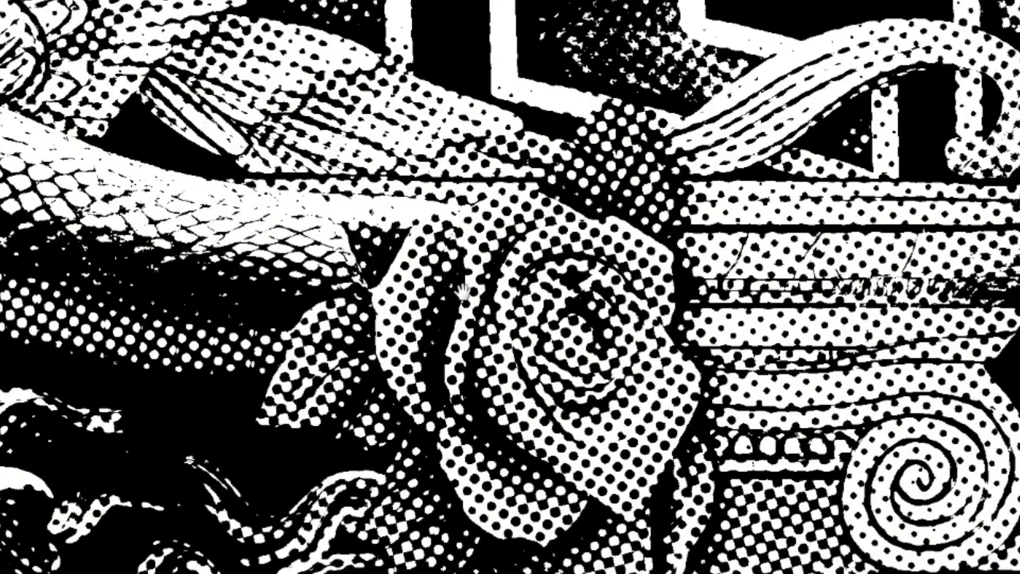
Select the entire halftone bitmap canvas in halftone.psb and copy it
left_click_drag(728, 330, 903, 89)
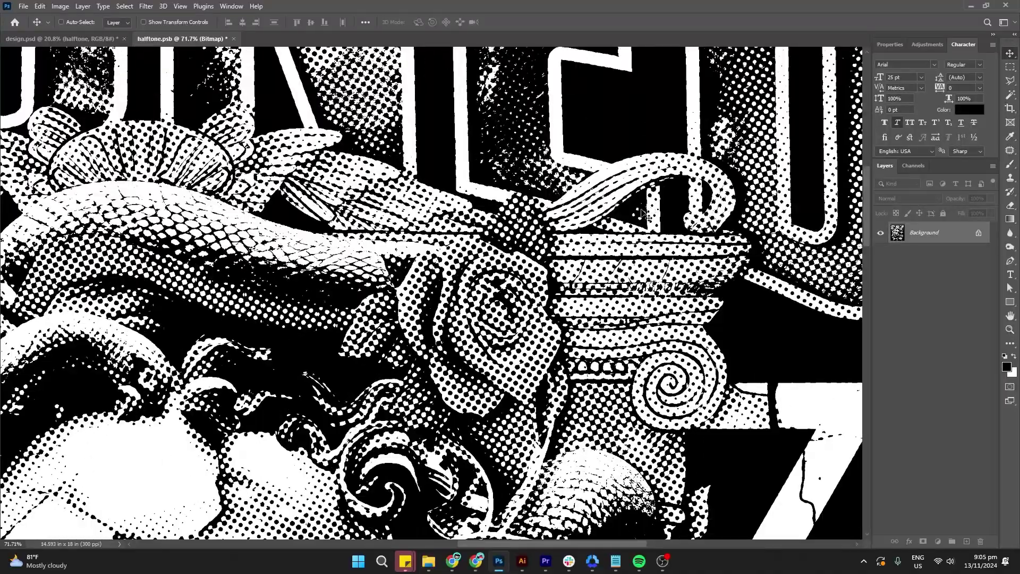
key("ctrl+0")
key("ctrl+a")
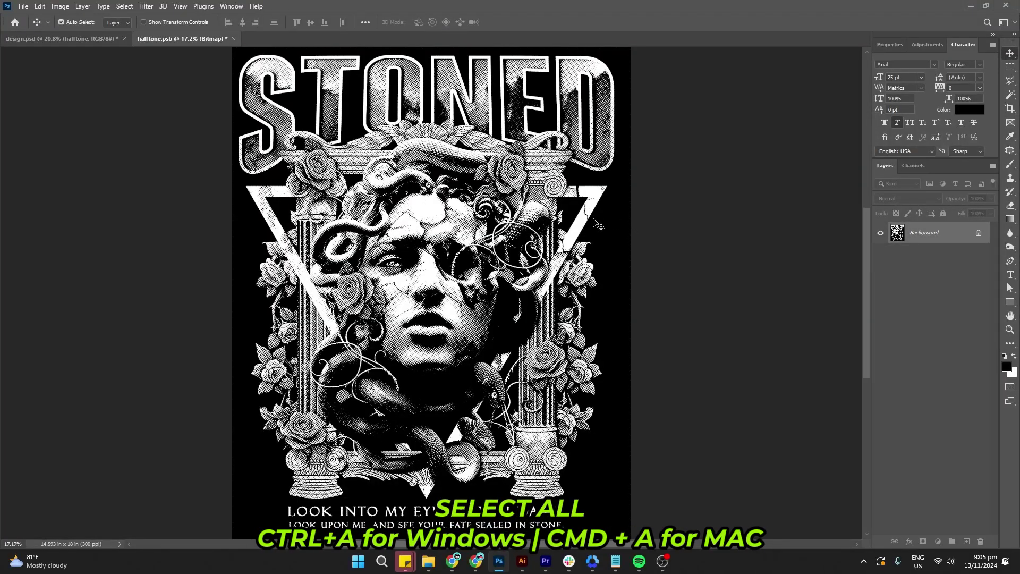
key("ctrl+c")
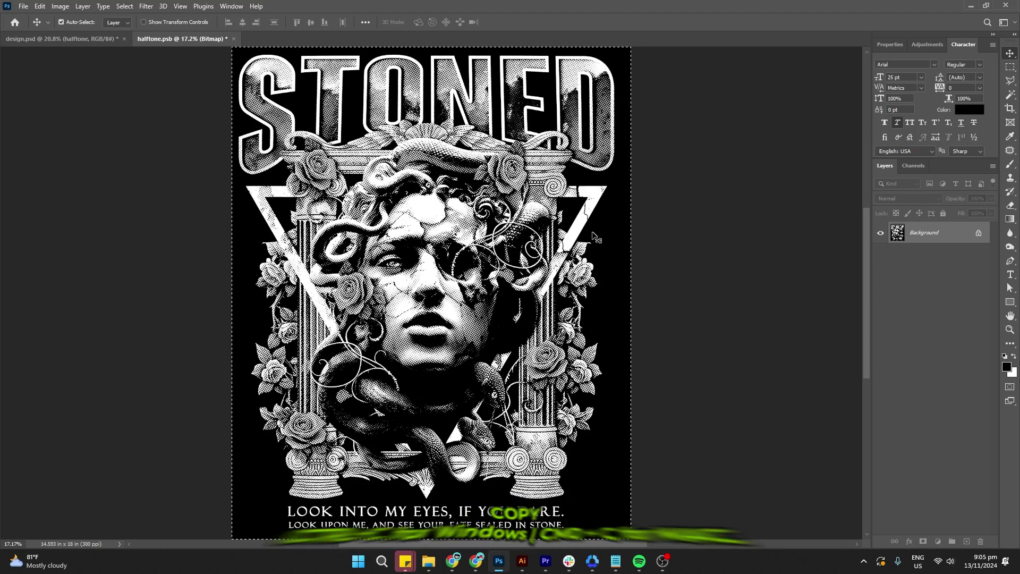
In design.psd, add a layer mask to the halftone layer, paste the copied bitmap into the mask, and return to the layer's artwork
left_click(78, 40)
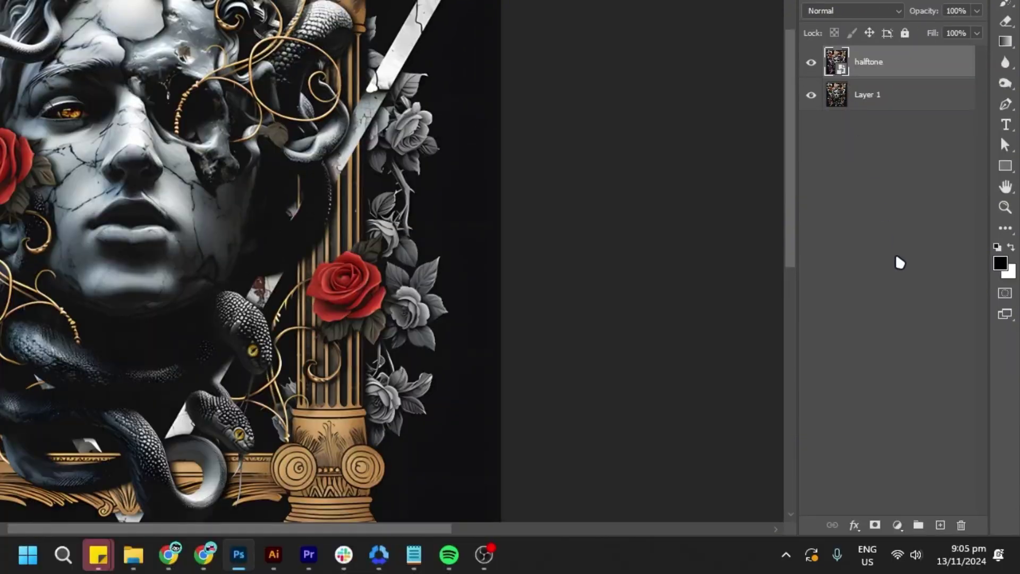
left_click(876, 525)
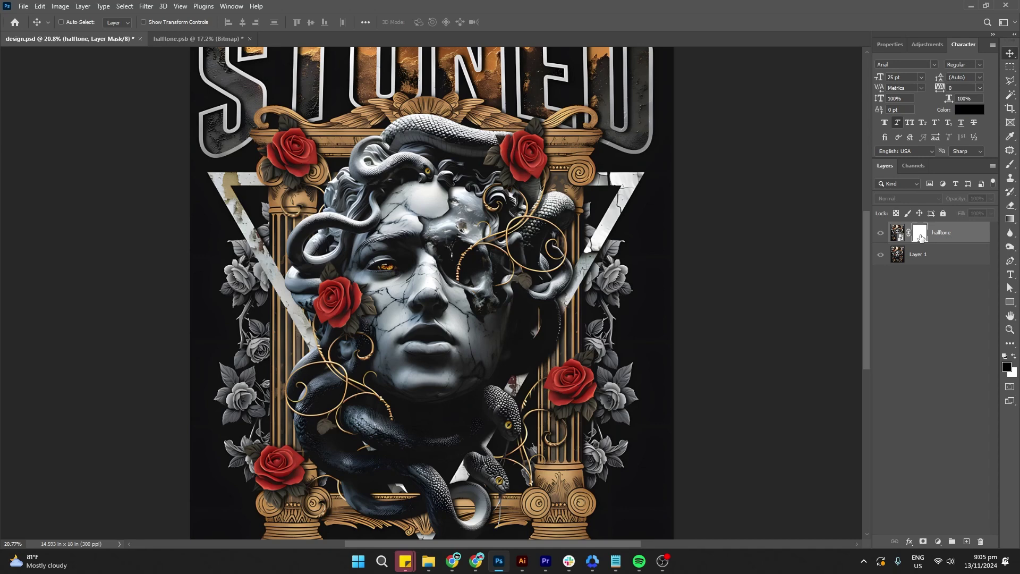
left_click(871, 355, "alt")
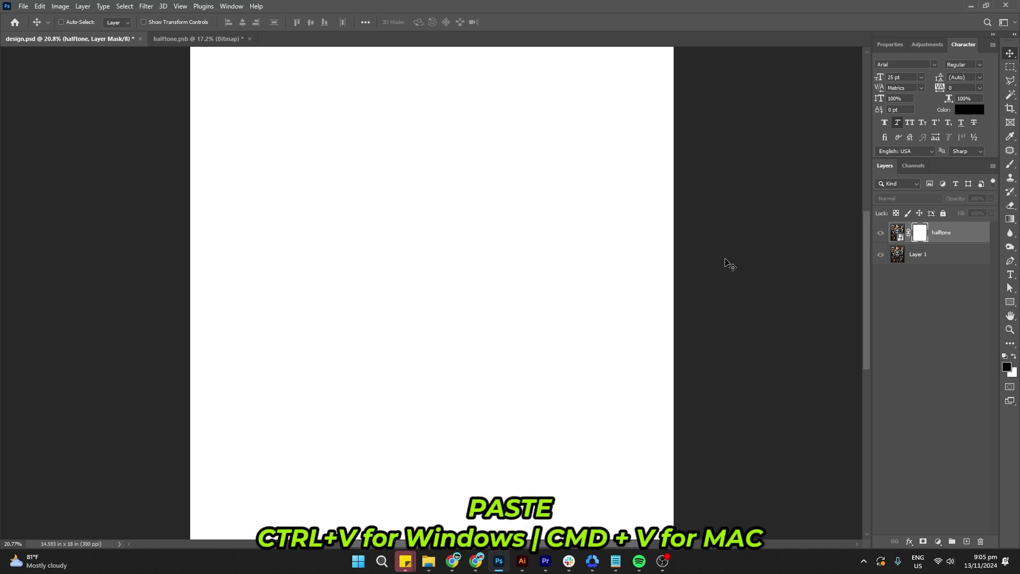
key("ctrl+v")
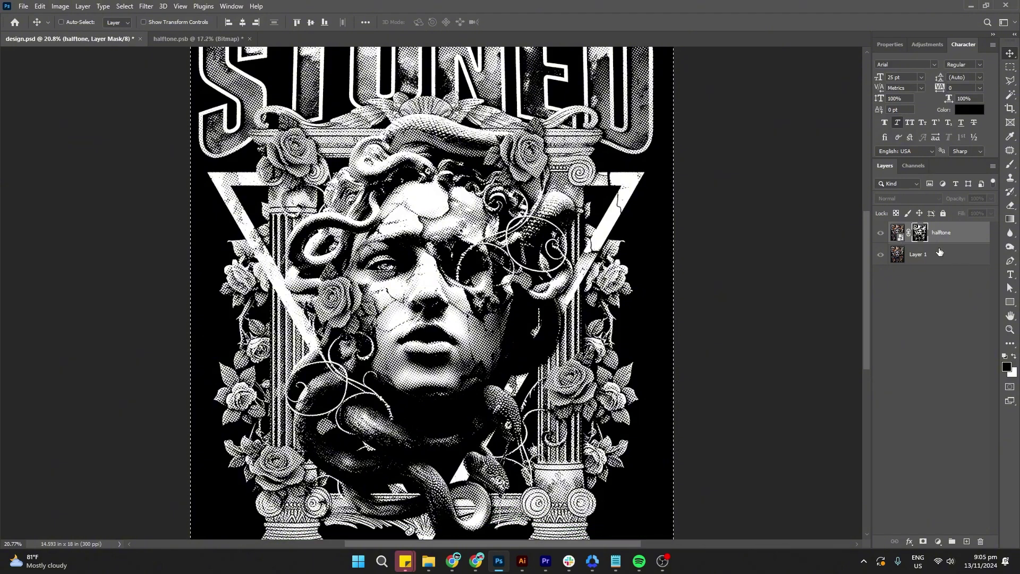
left_click(897, 234)
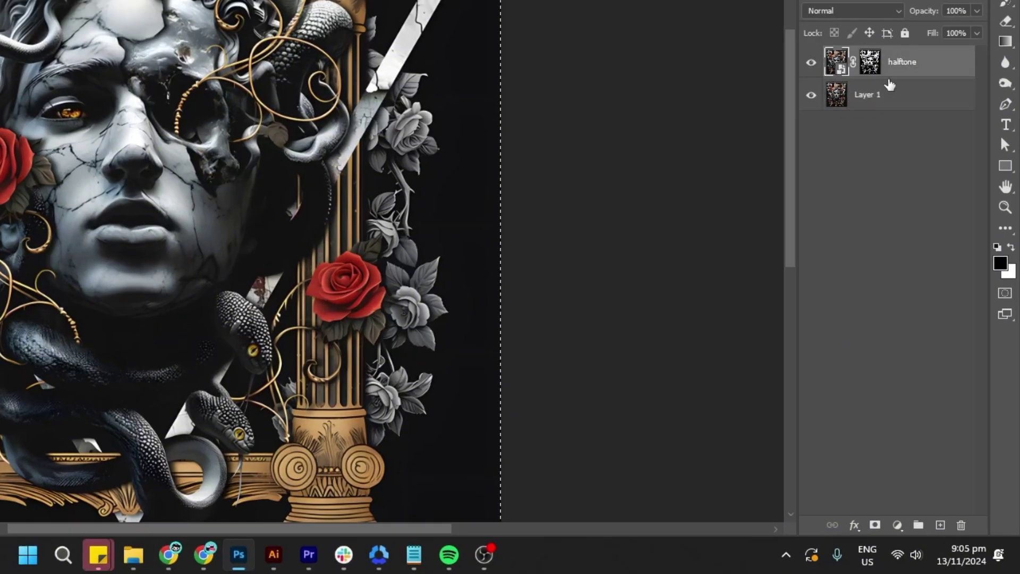
Add a Solid Color fill layer in black, 000000
left_click(938, 541)
left_click(920, 240)
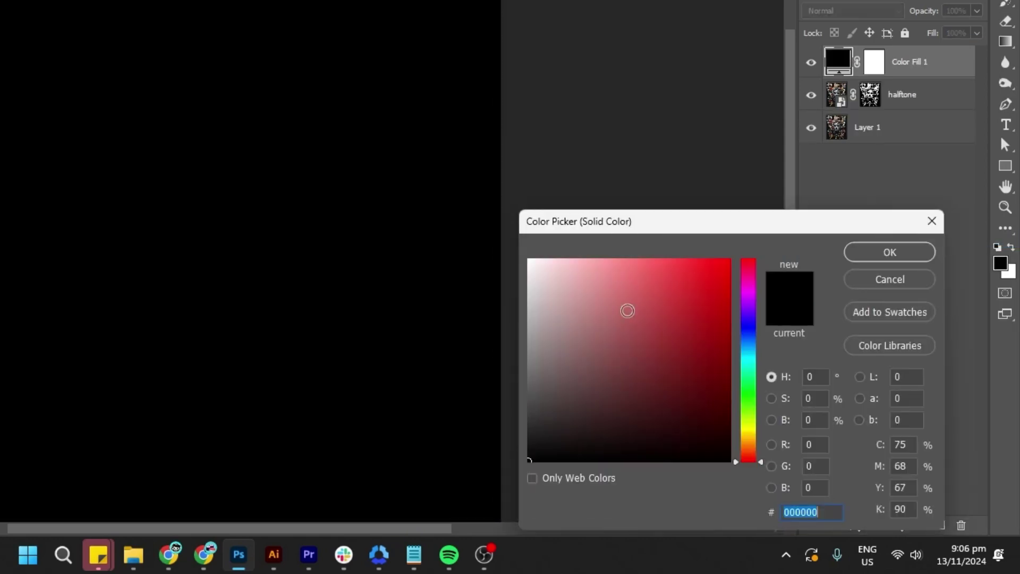
left_click(912, 257)
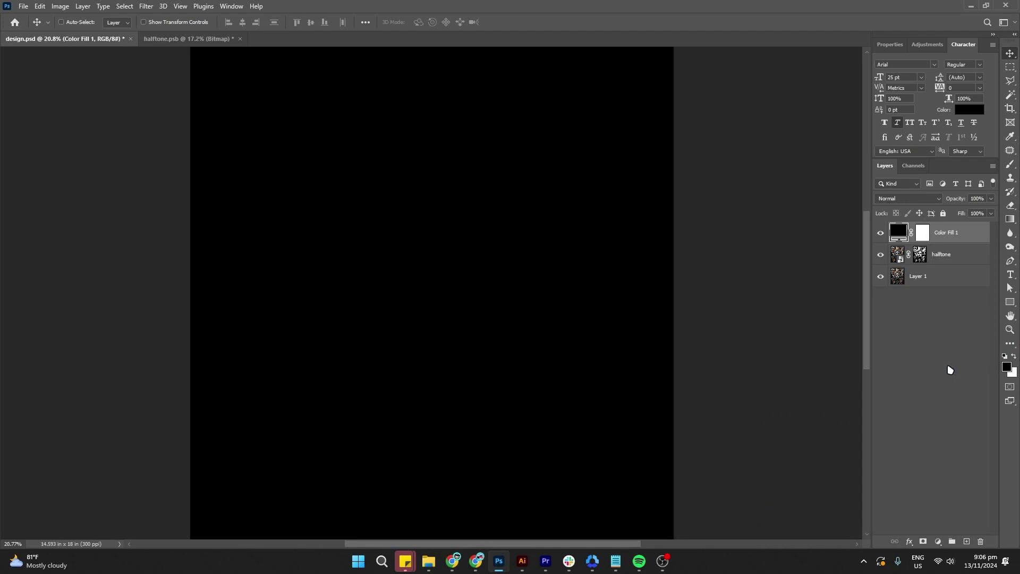
Move the black fill layer below Layer 1, hide Layer 1, and open the fill layer's name for editing
left_click_drag(969, 240, 972, 284)
left_click(880, 254)
double_click(943, 275)
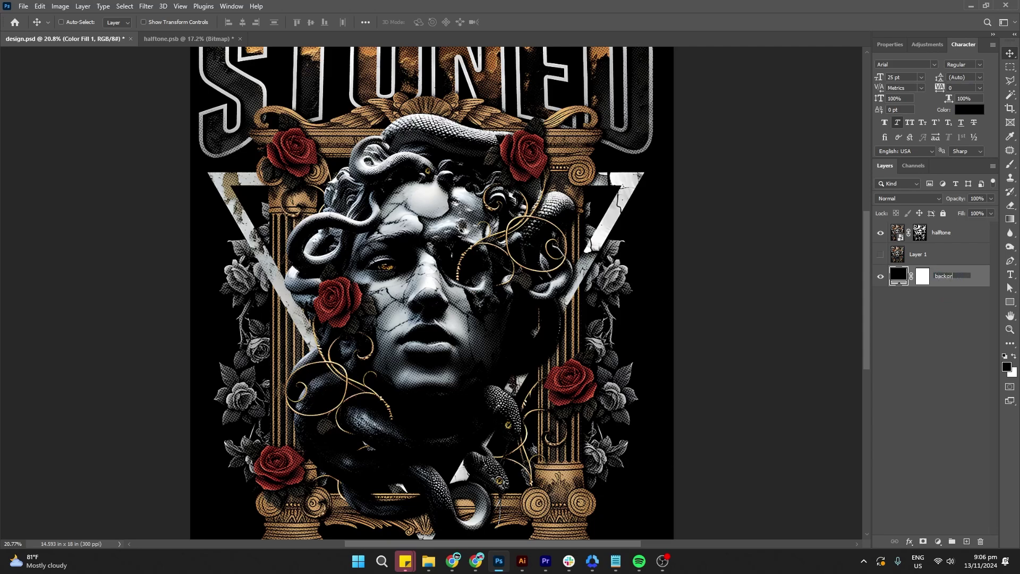
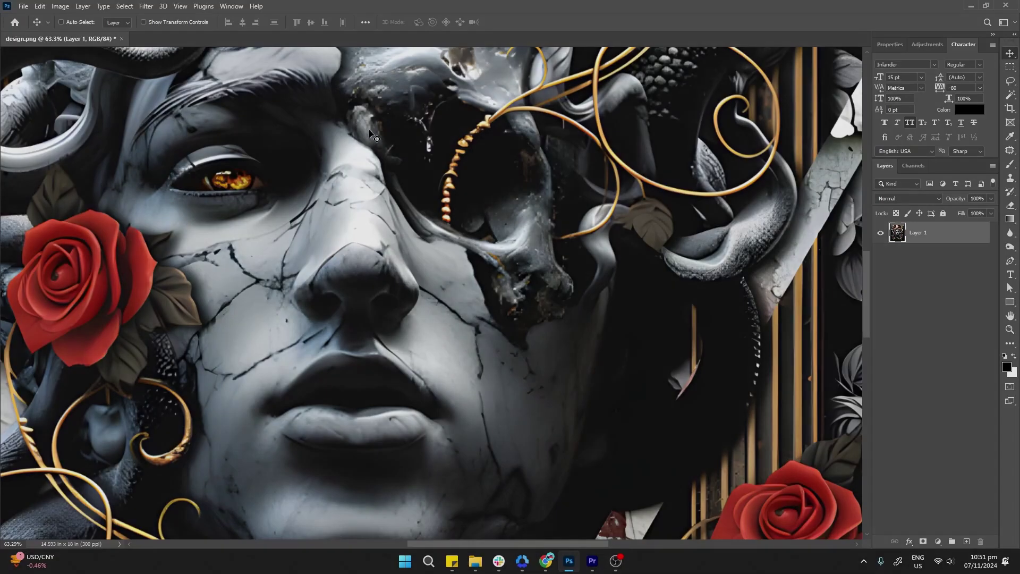
Play the saved halftone action on design.png and expand the action's list of recorded commands
left_click(232, 7)
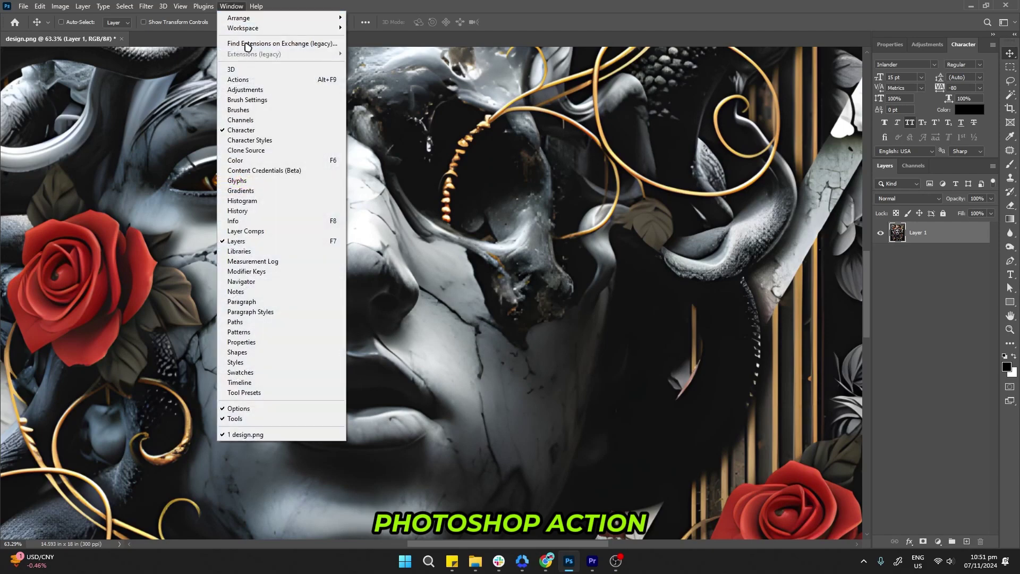
left_click(248, 78)
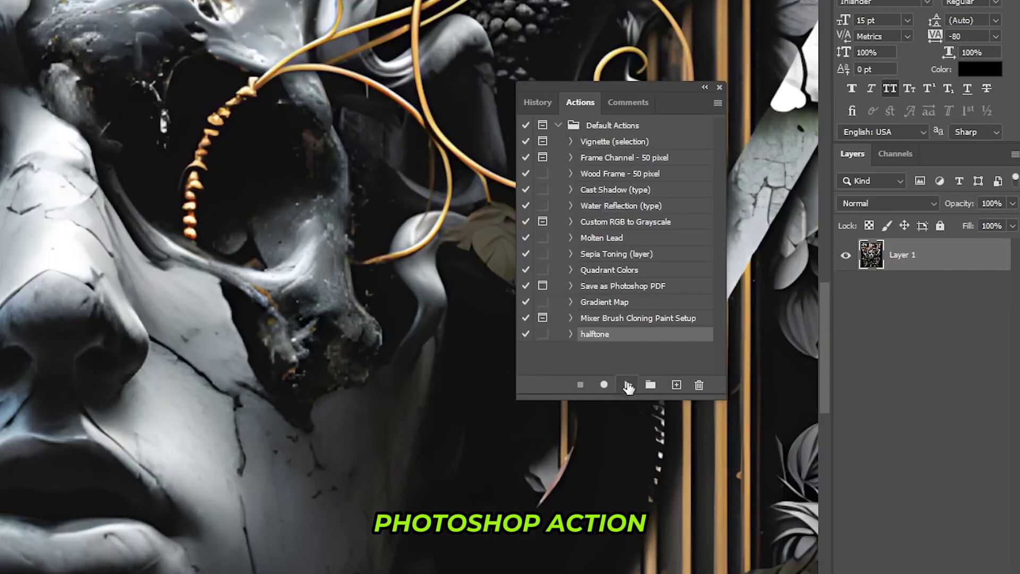
left_click(628, 385)
left_click_drag(630, 399, 659, 573)
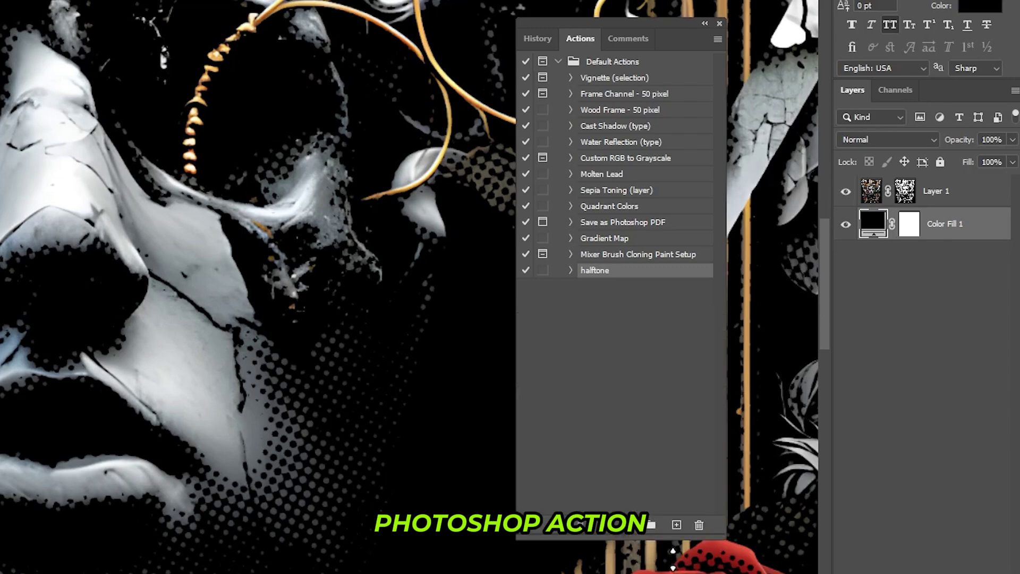
left_click(570, 270)
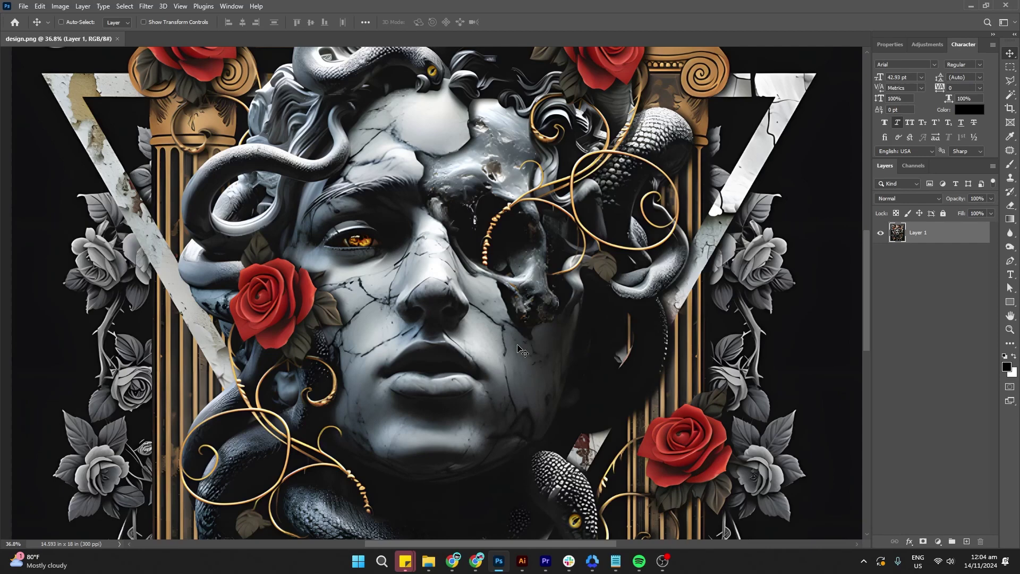
Show the Actions panel and examine the commands recorded under Default Actions, including those of the halftone action
left_click(234, 9)
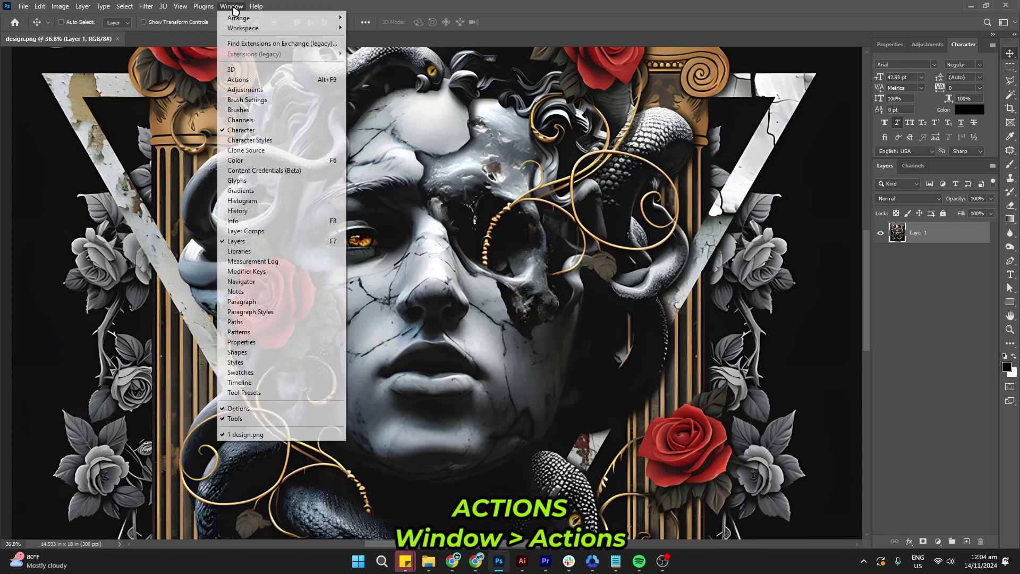
left_click(246, 80)
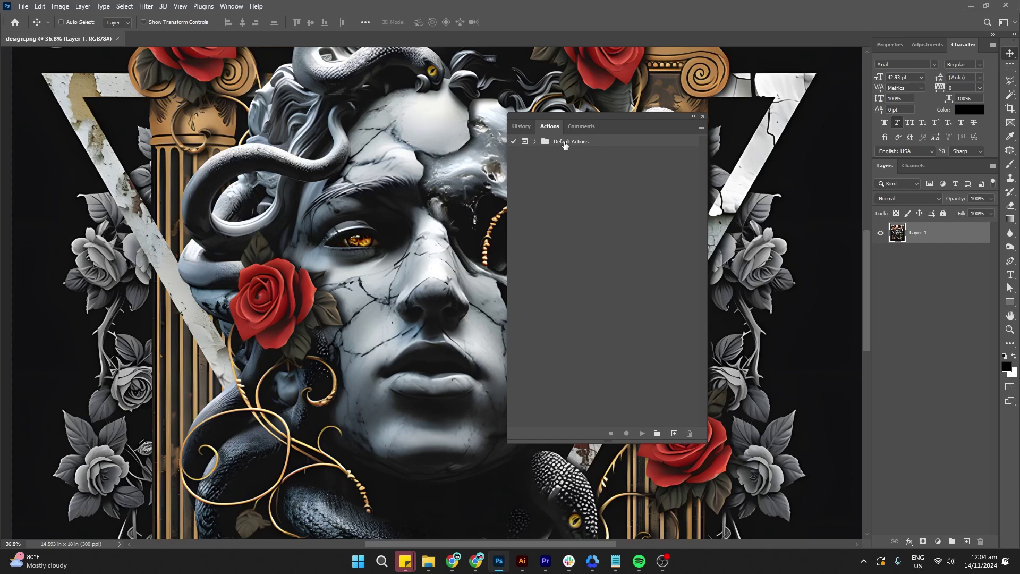
left_click(534, 141)
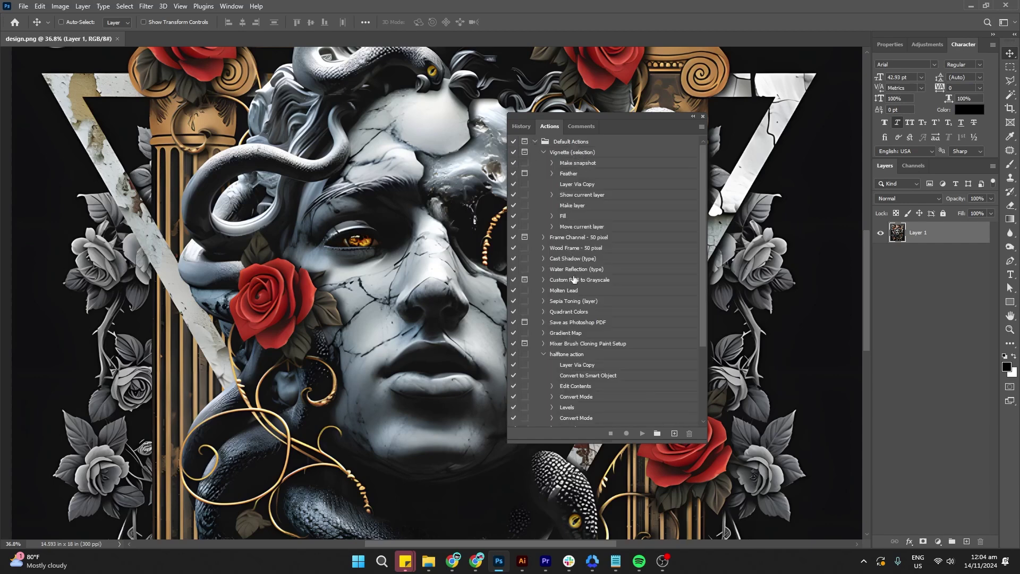
scroll(568, 378, "down", 4)
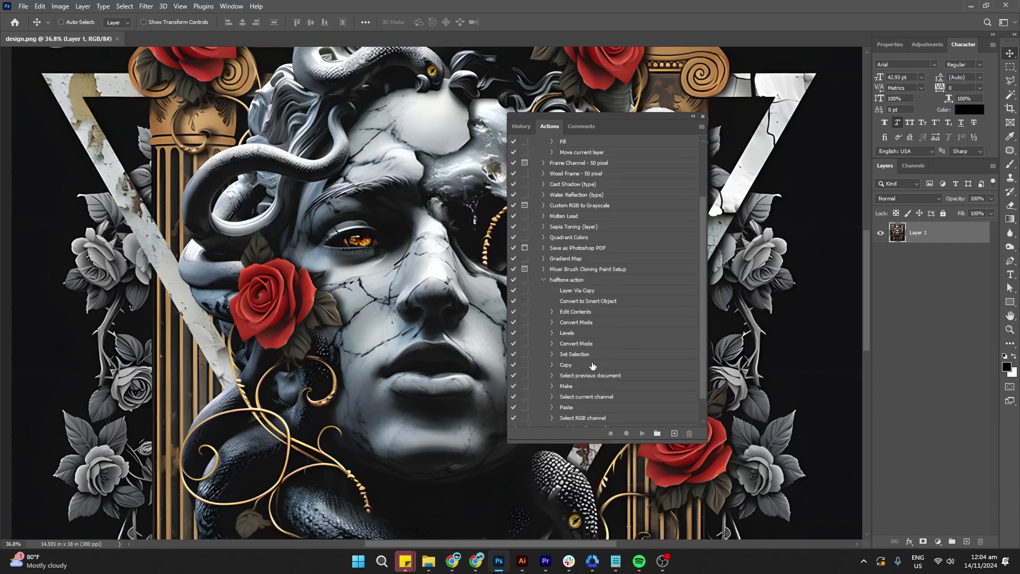
scroll(592, 366, "up", 4)
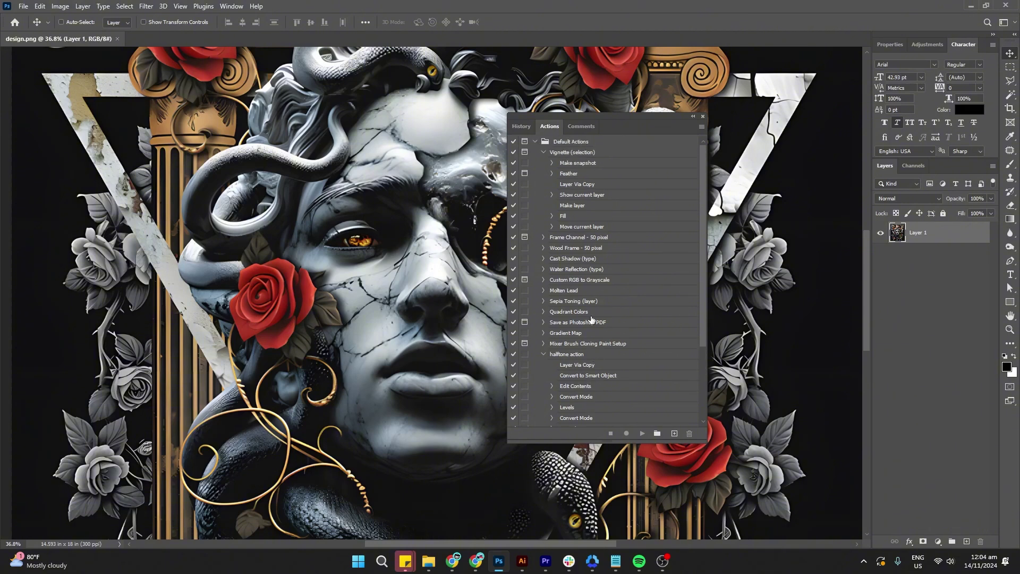
left_click(534, 142)
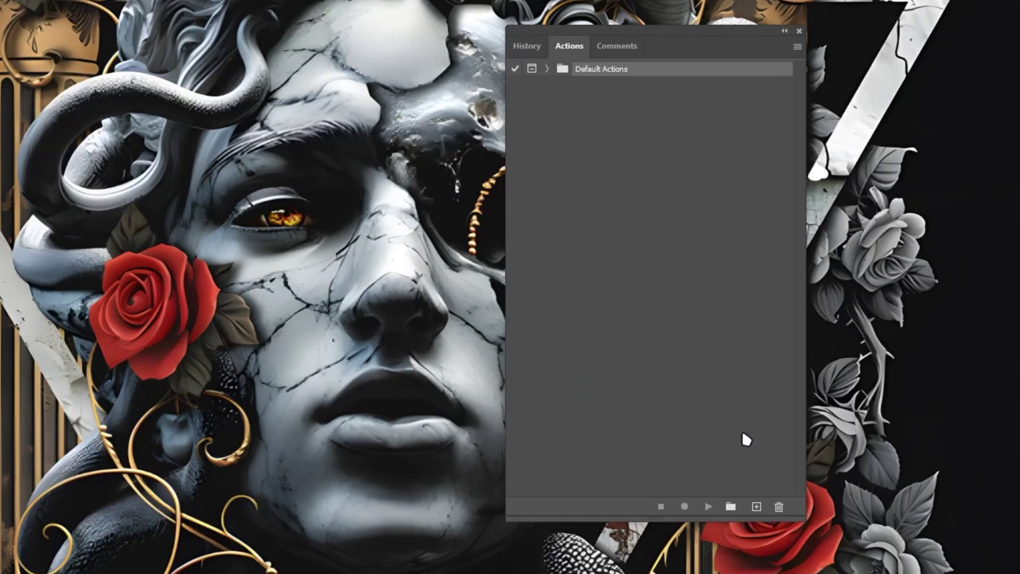
Create a new action set named "halftone sets"
left_click(731, 508)
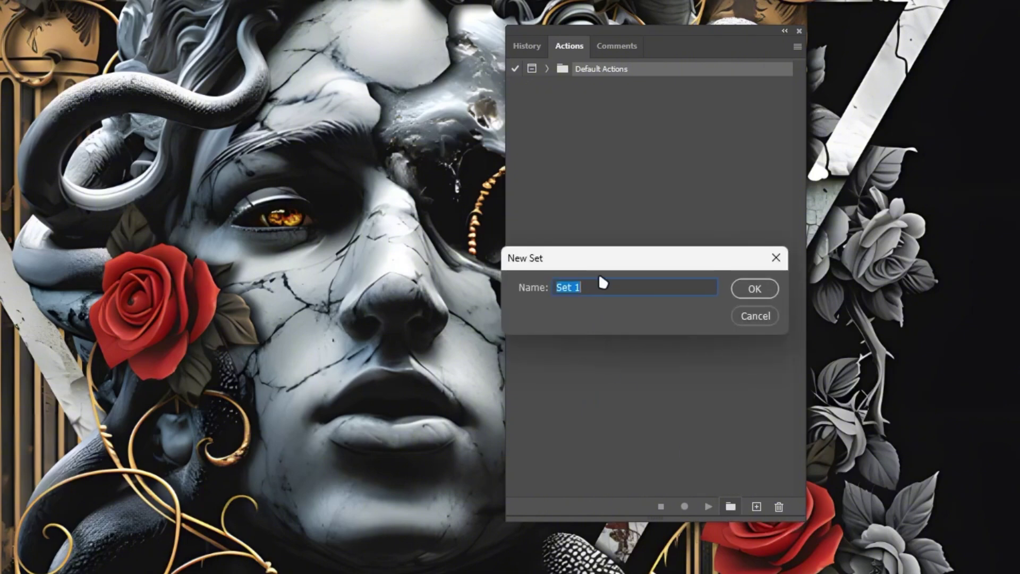
type("halftone sets")
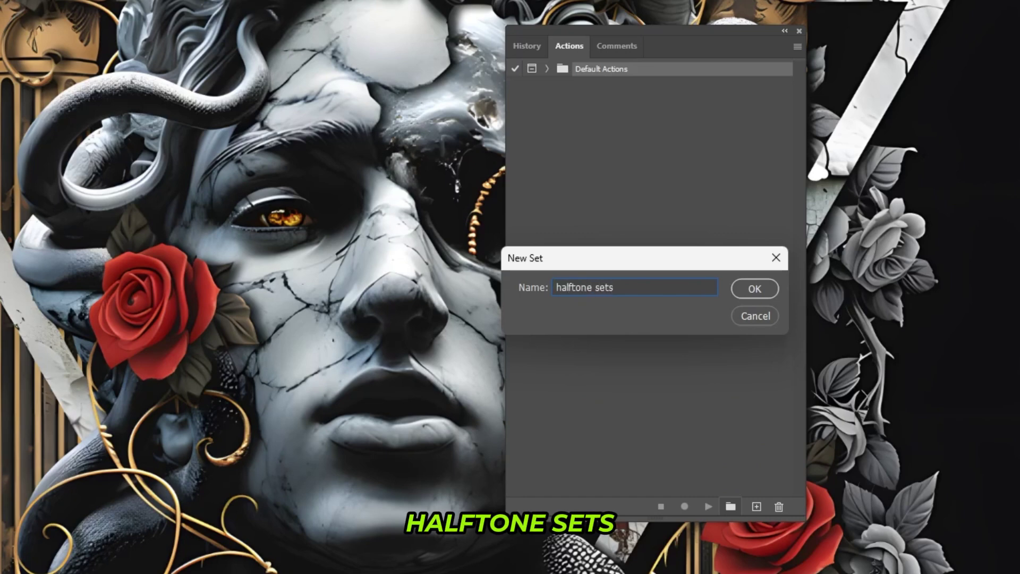
key("Return")
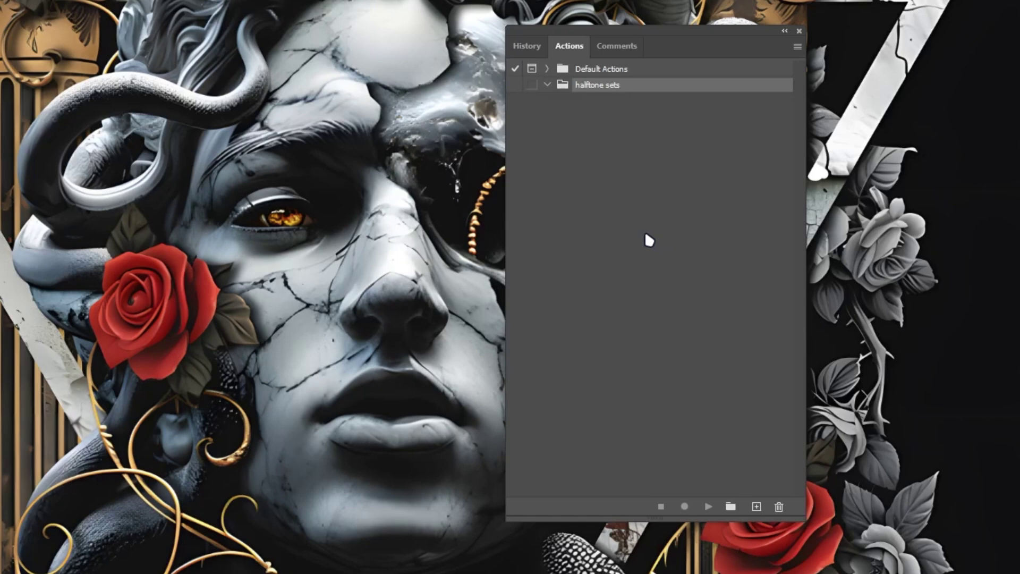
Create the action "round halftone" in the halftone sets set, with function key and color left at None, and start recording
left_click(756, 506)
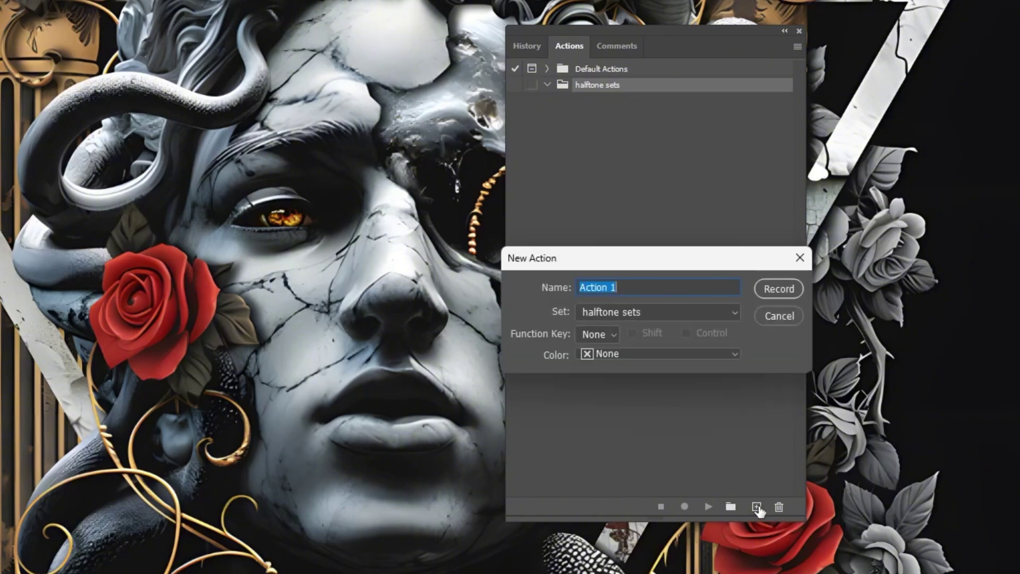
type("round halftone")
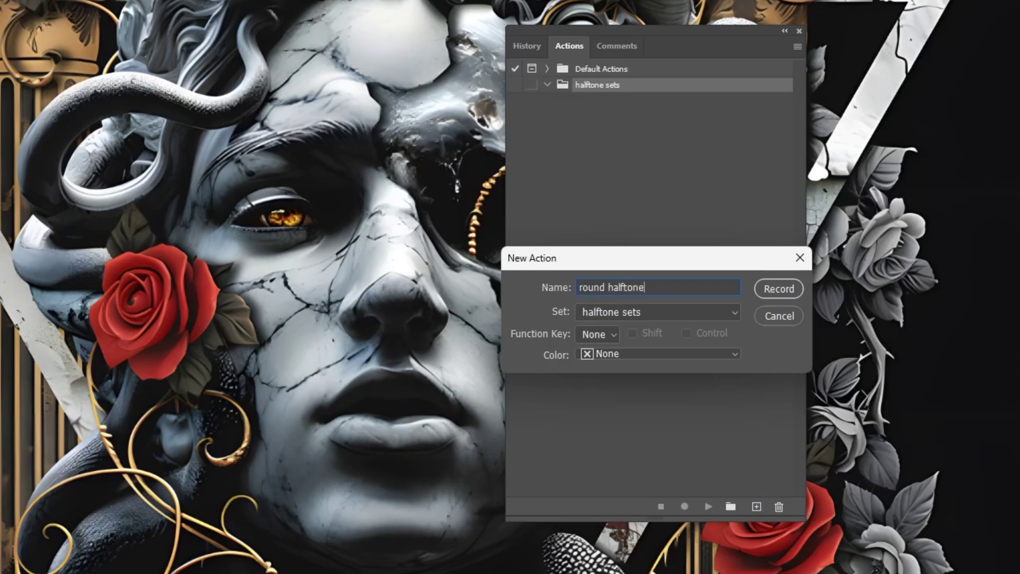
left_click(615, 337)
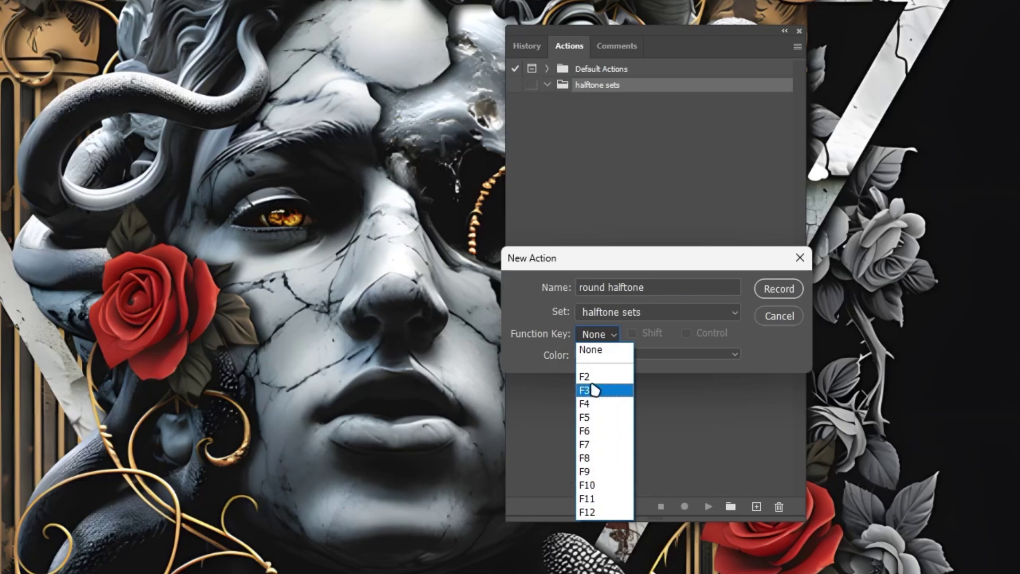
left_click(613, 335)
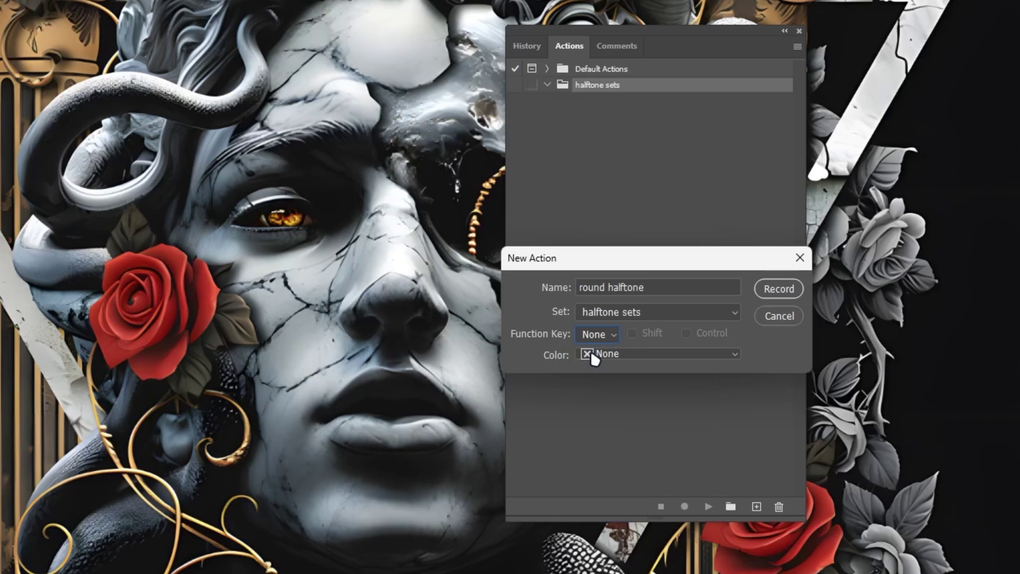
left_click(732, 354)
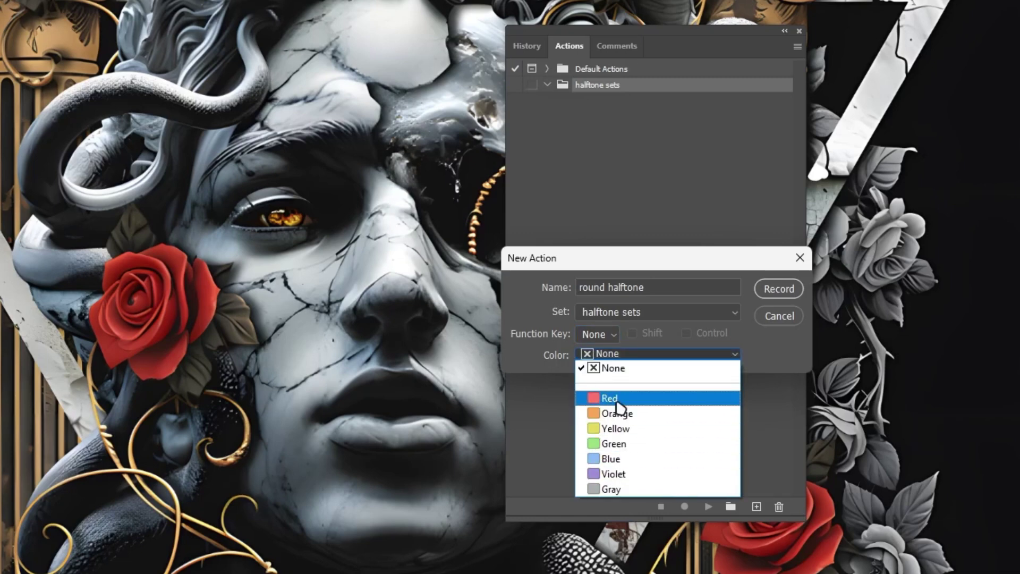
left_click(770, 372)
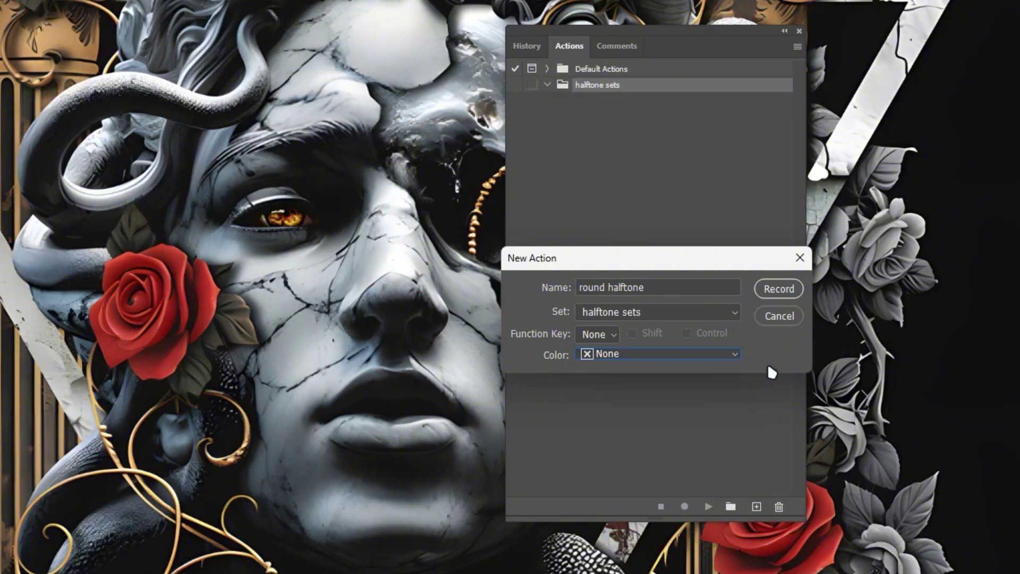
left_click(777, 290)
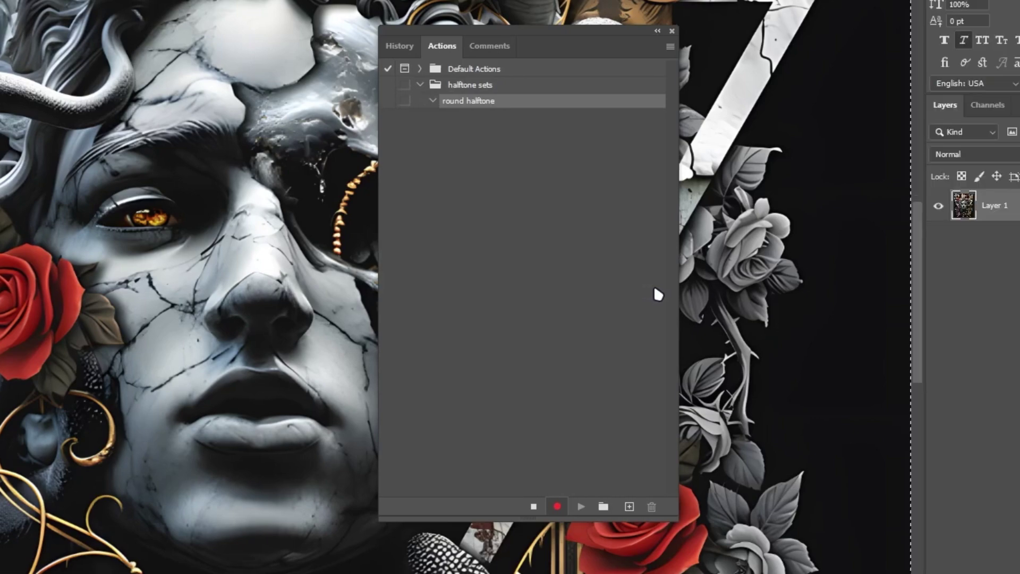
Record duplicating Layer 1 and converting the copy to a smart object
key("ctrl+j")
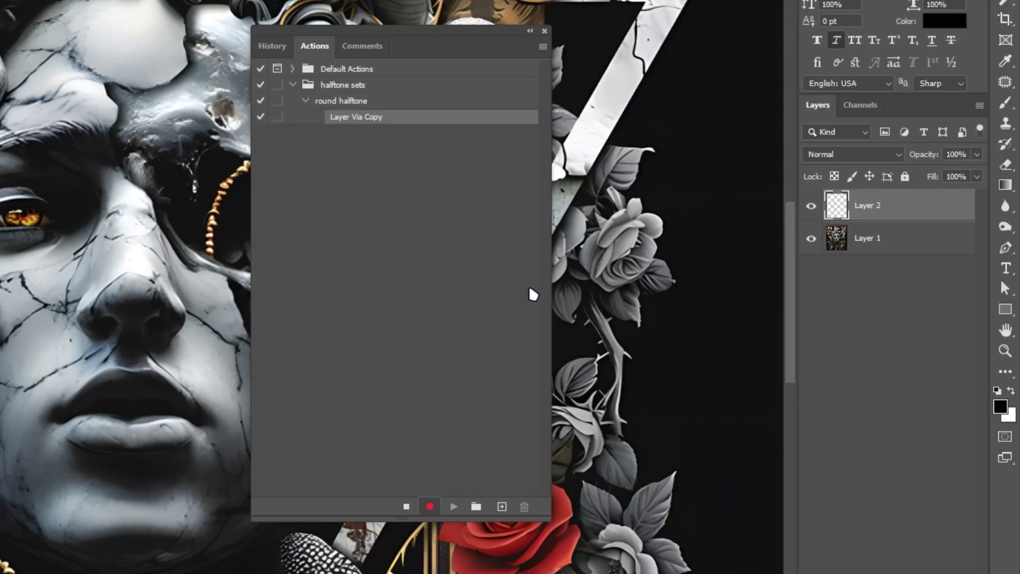
right_click(920, 205)
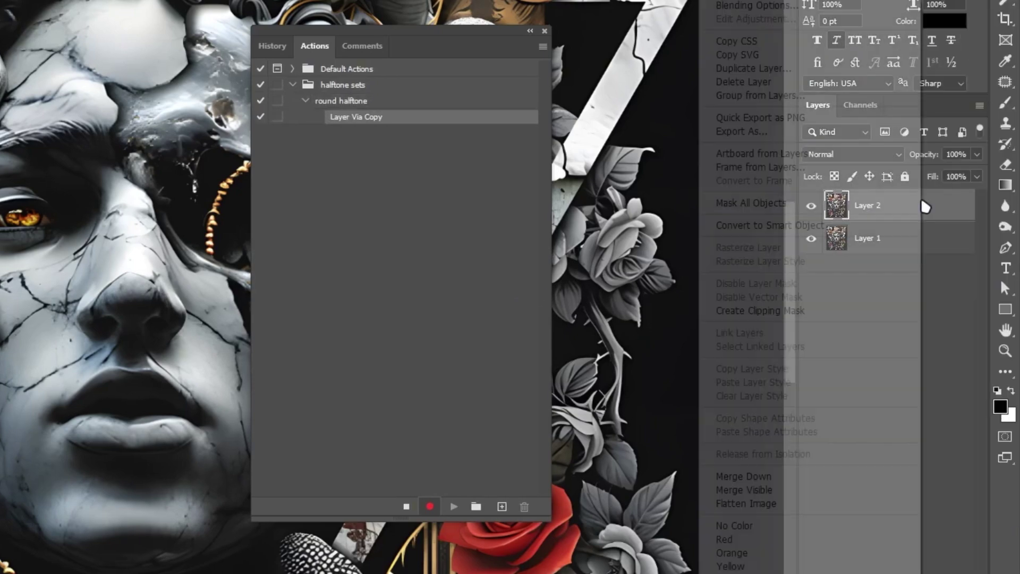
left_click(792, 226)
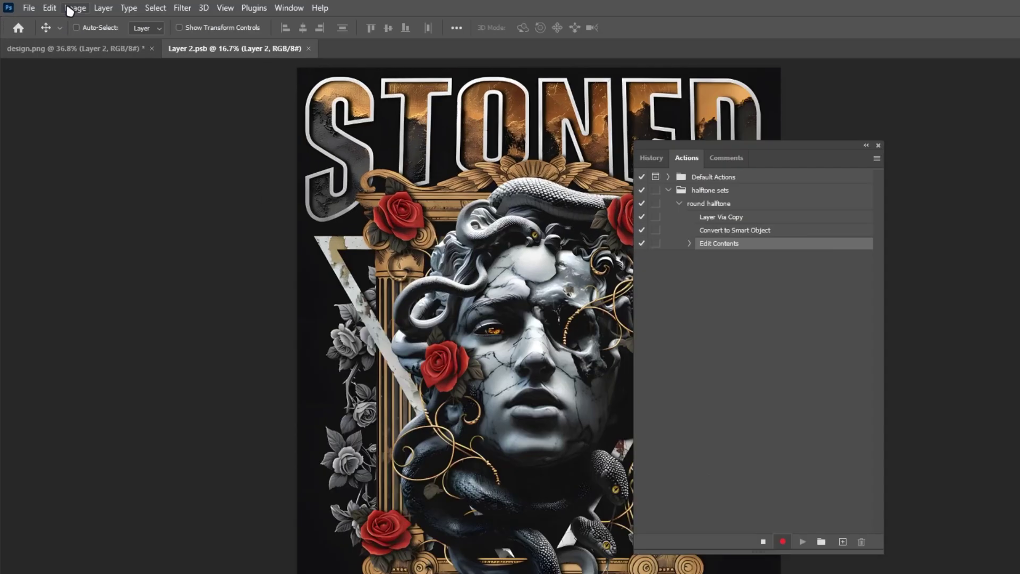
Record converting the smart object's contents to Grayscale mode
left_click(70, 8)
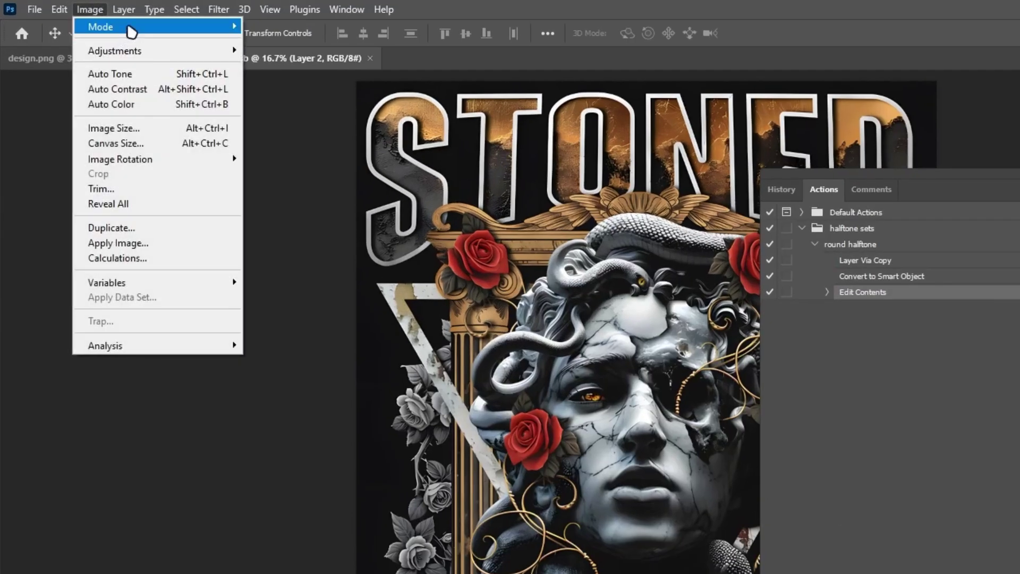
mouse_move(131, 31)
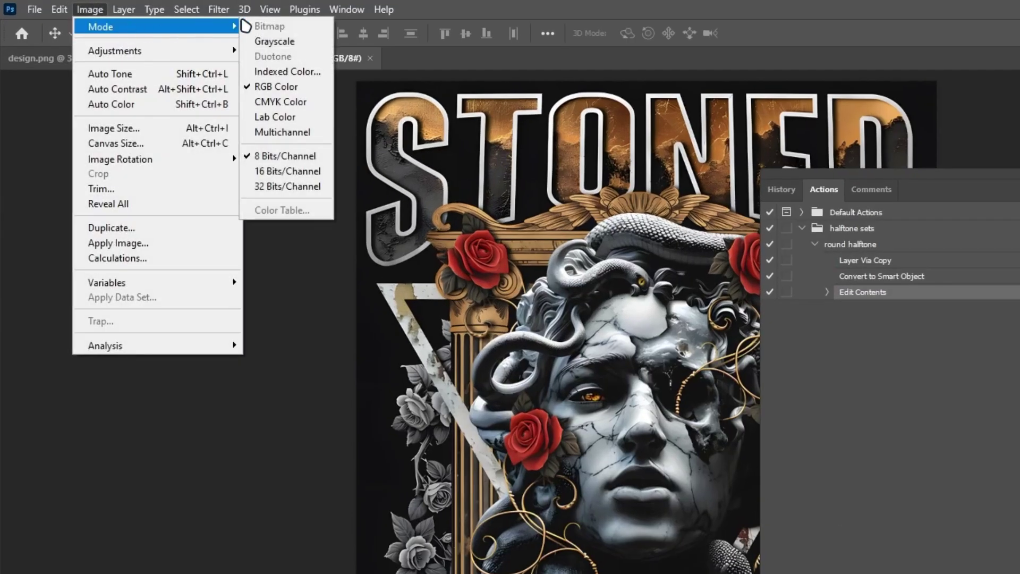
left_click(265, 41)
Apply a Levels adjustment to the grayscale contents with input levels 20, 3.04 and 230
left_click(101, 10)
mouse_move(201, 50)
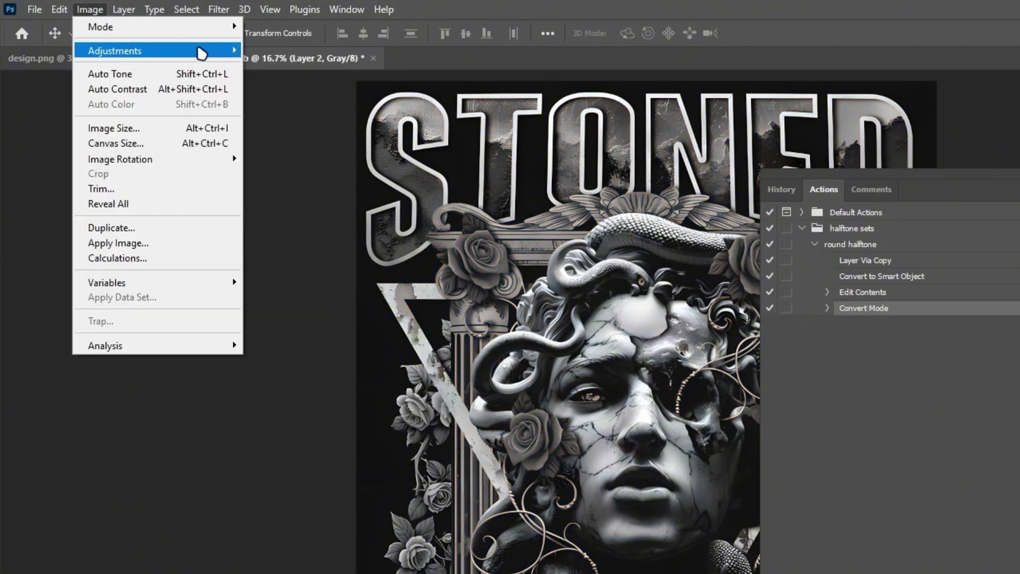
left_click(268, 66)
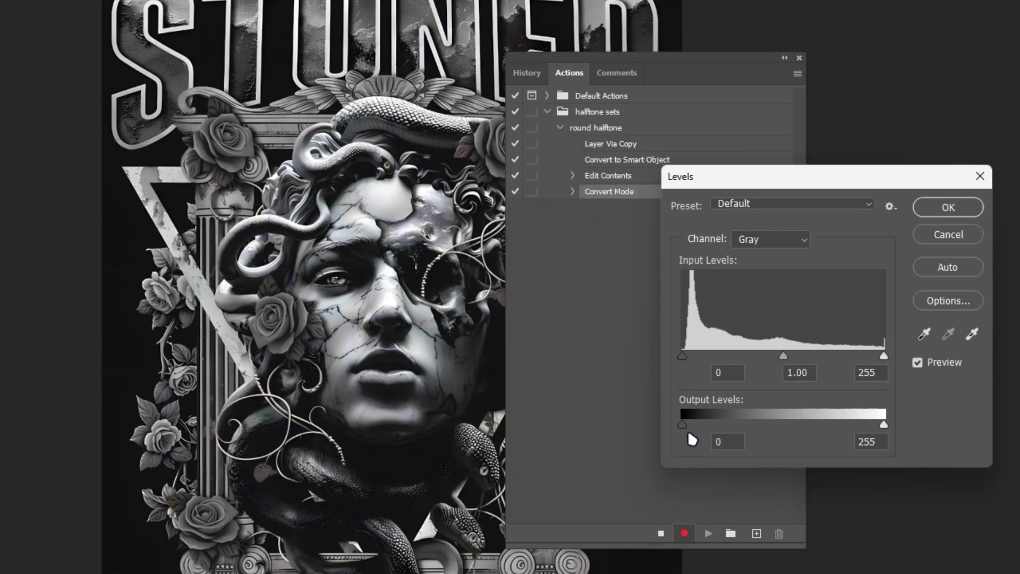
left_click_drag(683, 356, 698, 356)
left_click_drag(791, 356, 729, 362)
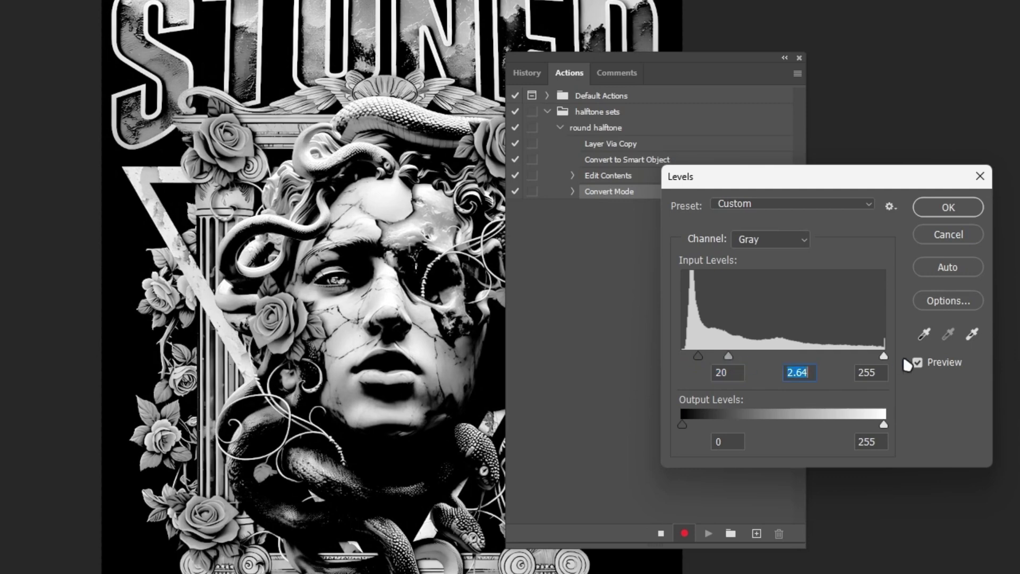
mouse_move(884, 356)
left_mouse_down()
mouse_move(831, 357)
mouse_move(863, 356)
left_mouse_up()
left_click_drag(731, 362, 721, 360)
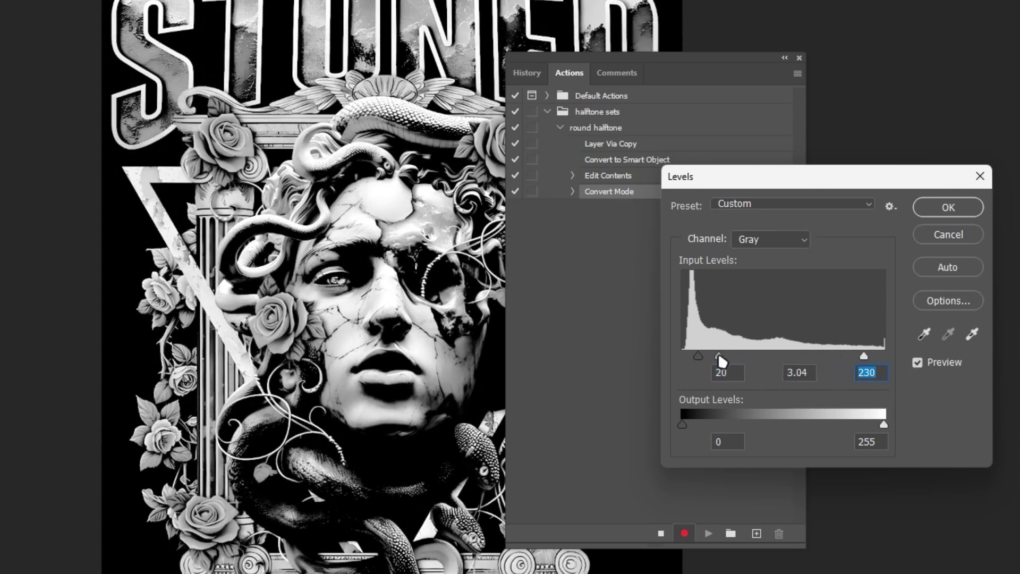
left_click(954, 211)
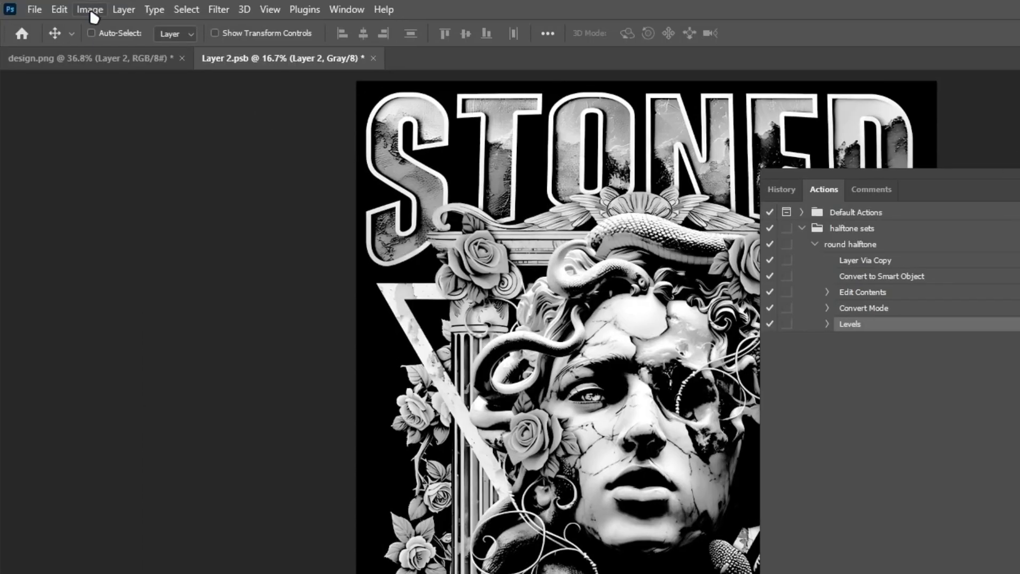
Flatten and convert the document to Bitmap mode with a halftone screen of 25 lines/inch, angle 30 degrees and Round shape
left_click(90, 10)
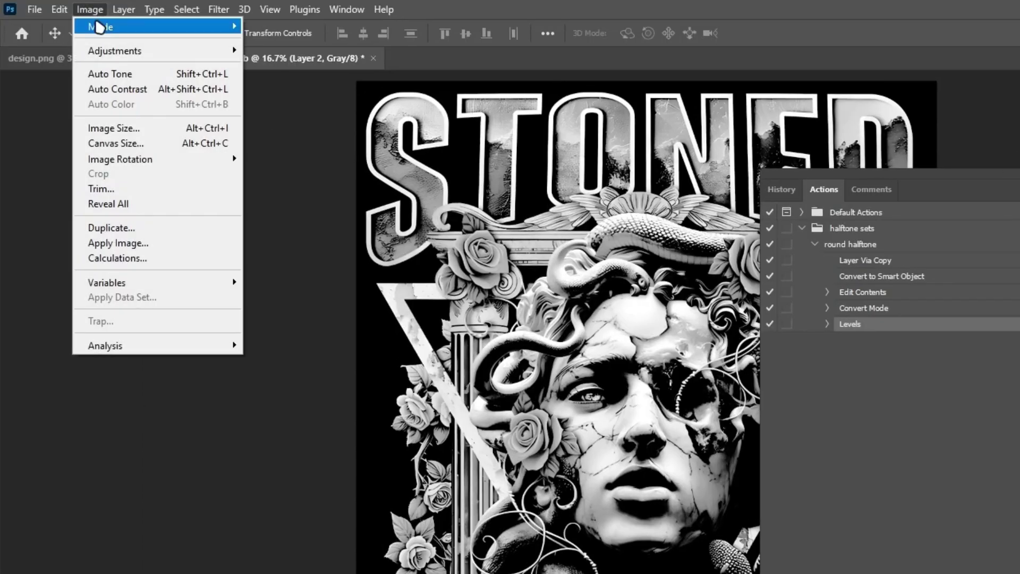
mouse_move(219, 28)
left_click(273, 26)
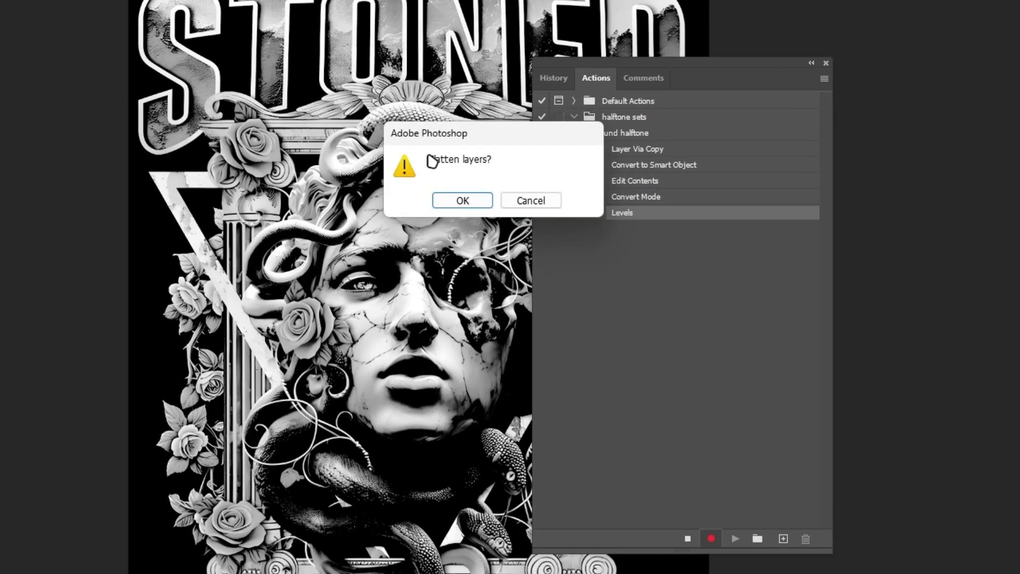
left_click(474, 203)
left_click(611, 186)
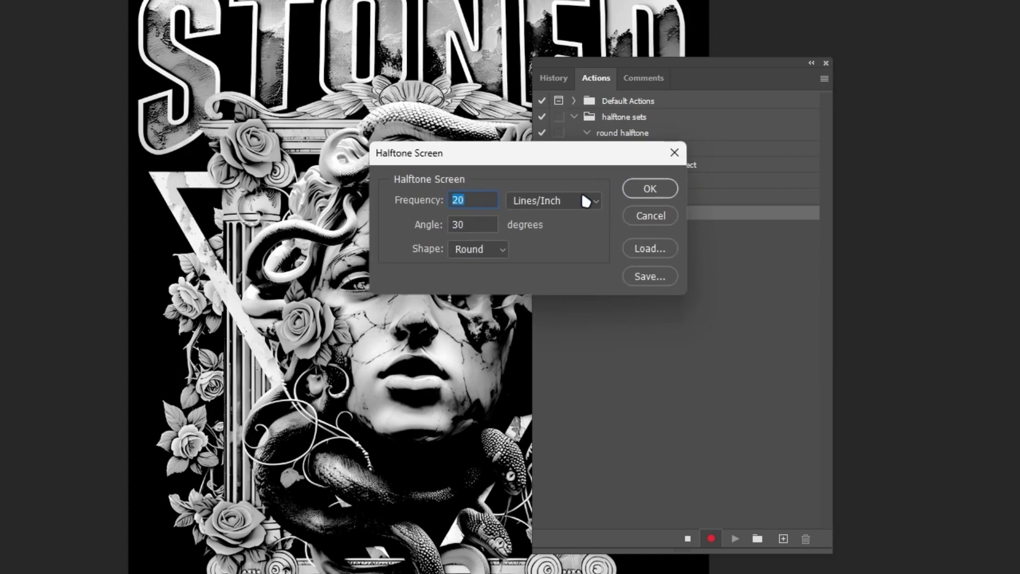
type("25")
left_click(655, 190)
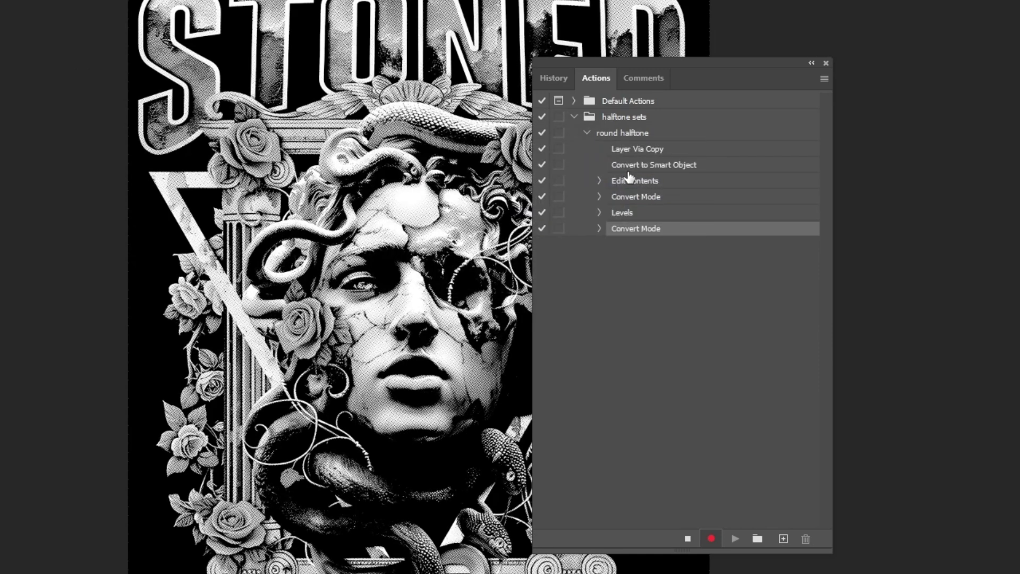
Select the entire bitmap canvas and copy it
left_click(186, 9)
left_click(183, 25)
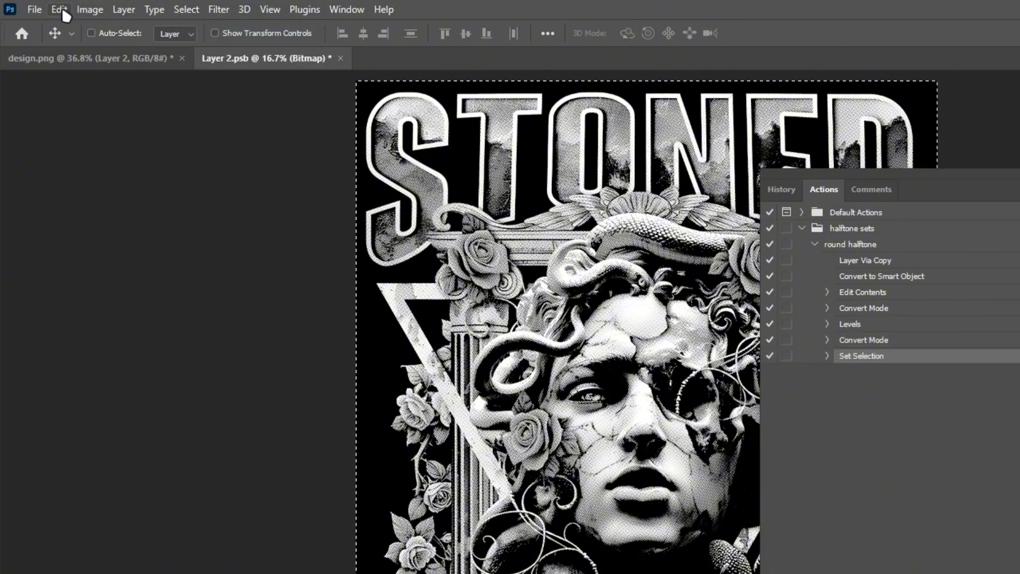
left_click(61, 11)
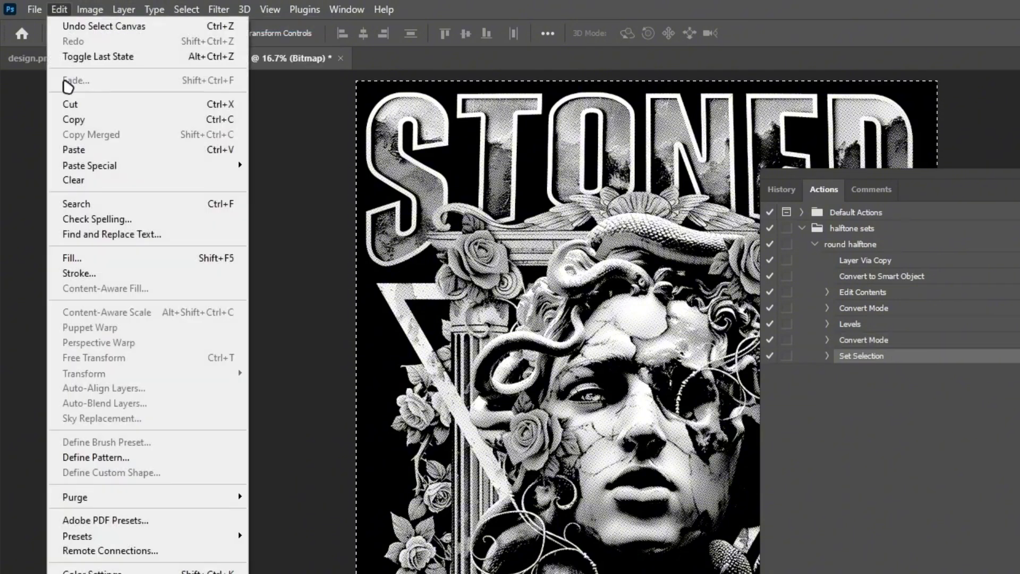
left_click(77, 117)
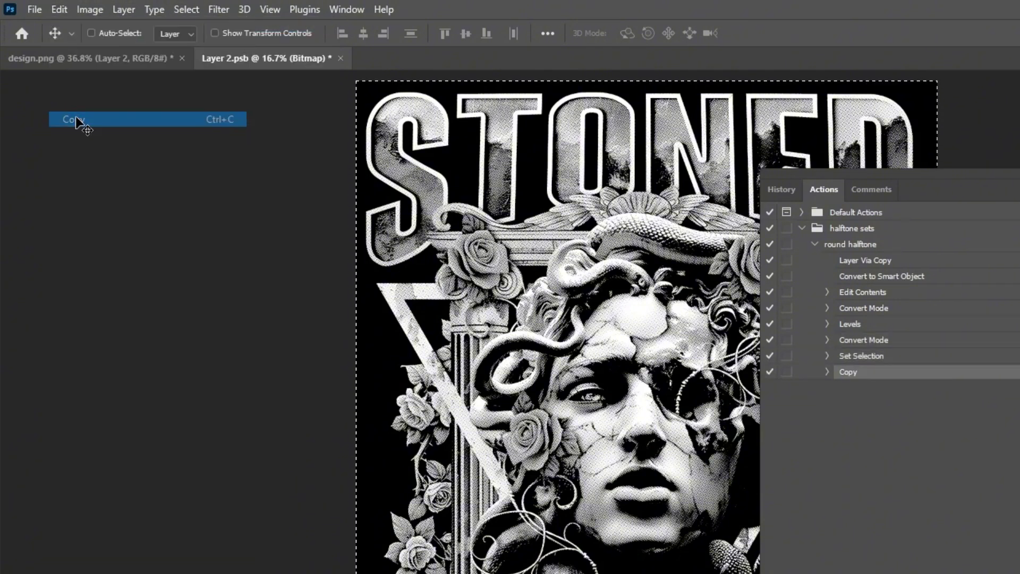
Paste the copied bitmap into a new layer mask on Layer 2 in design.png and stop recording the action
left_click(126, 63)
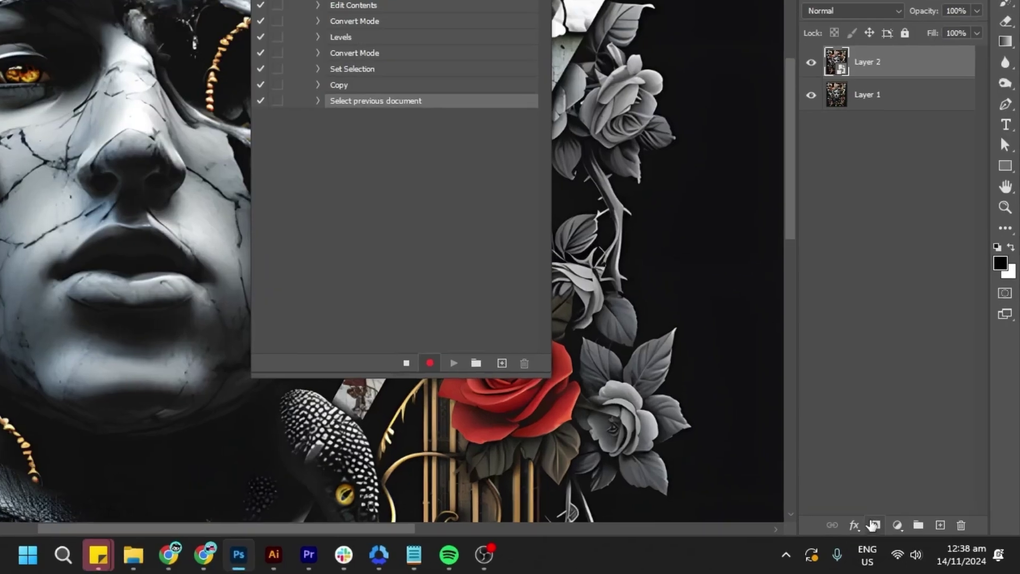
left_click(898, 532)
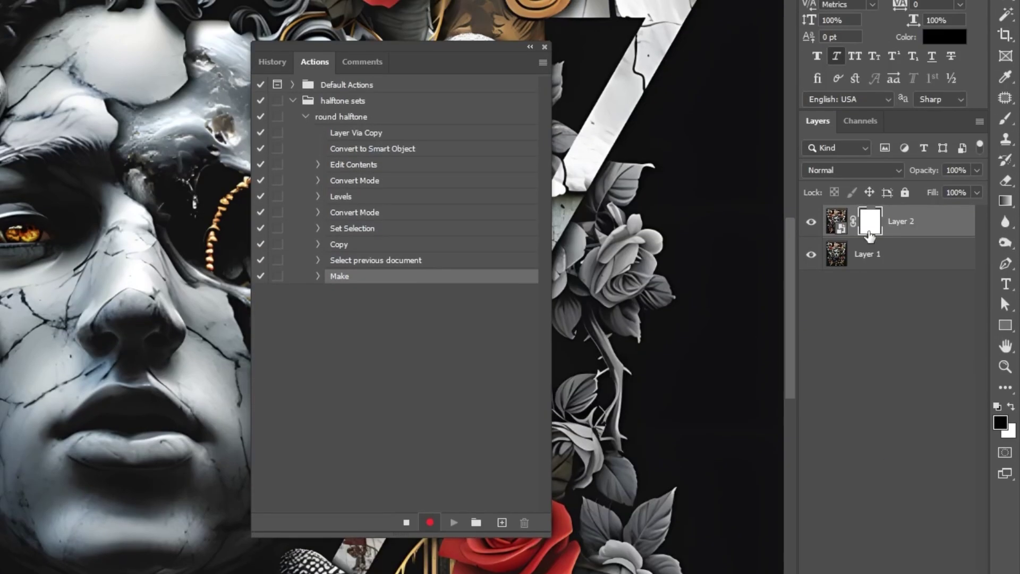
left_click(870, 235)
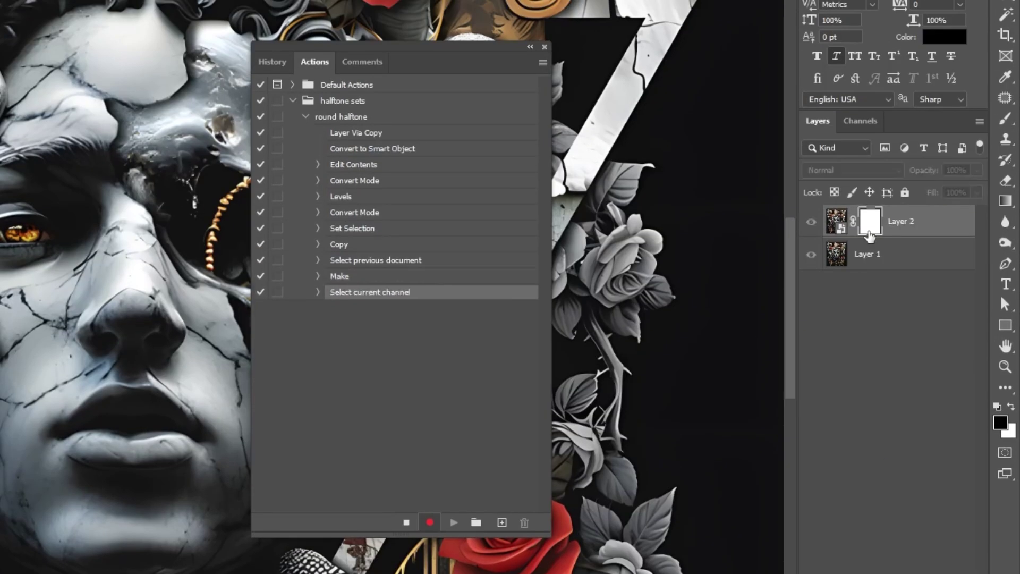
key("ctrl+v")
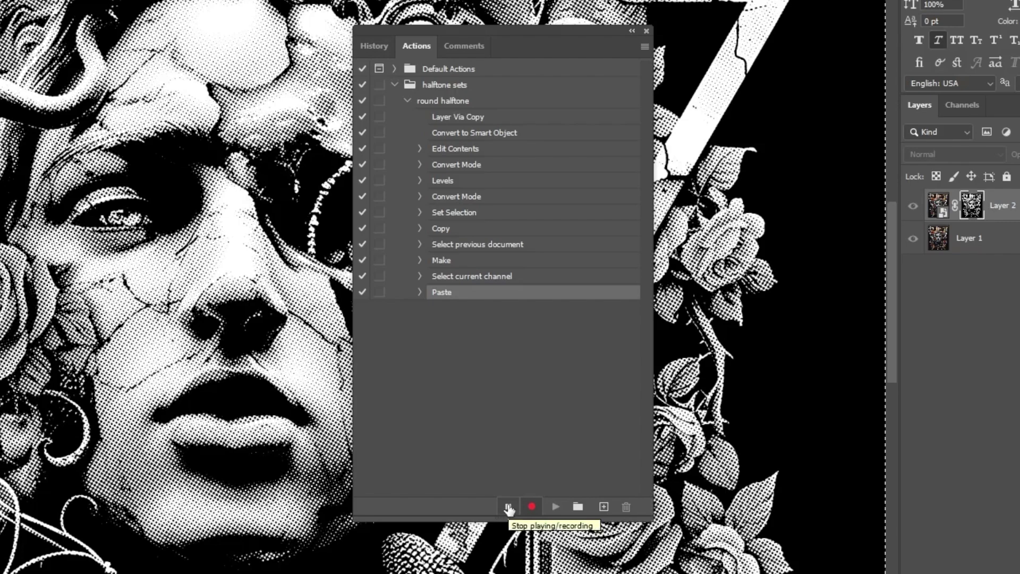
left_click(509, 507)
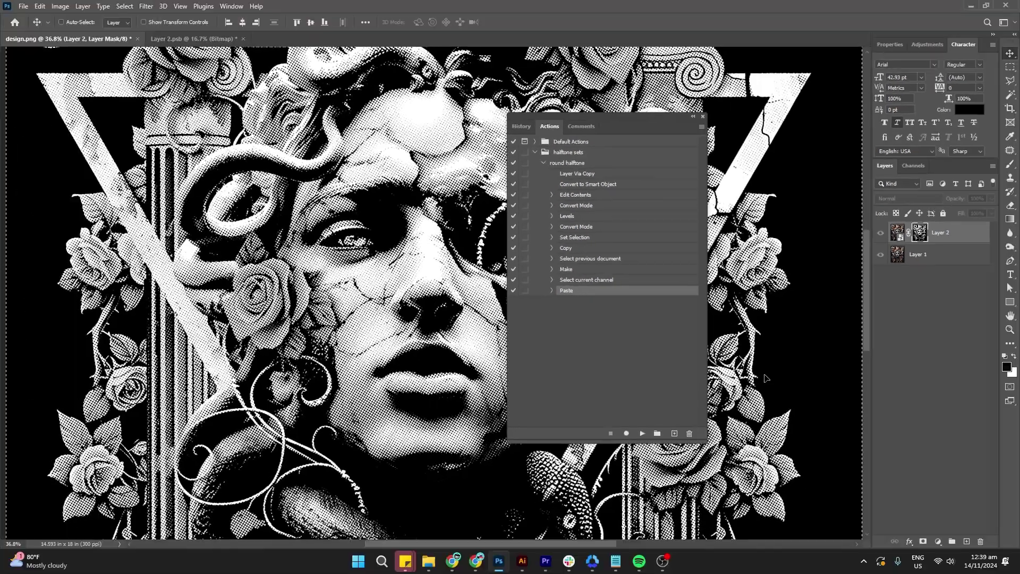
Add a black (000000) Solid Color fill layer between Layer 1 and the masked Layer 2
left_click(1009, 248)
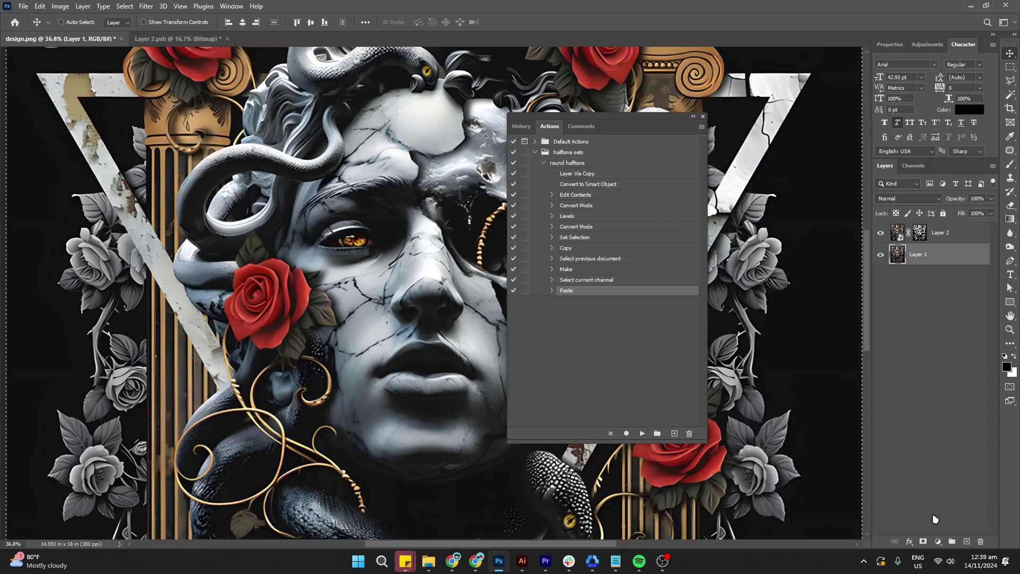
left_click(937, 541)
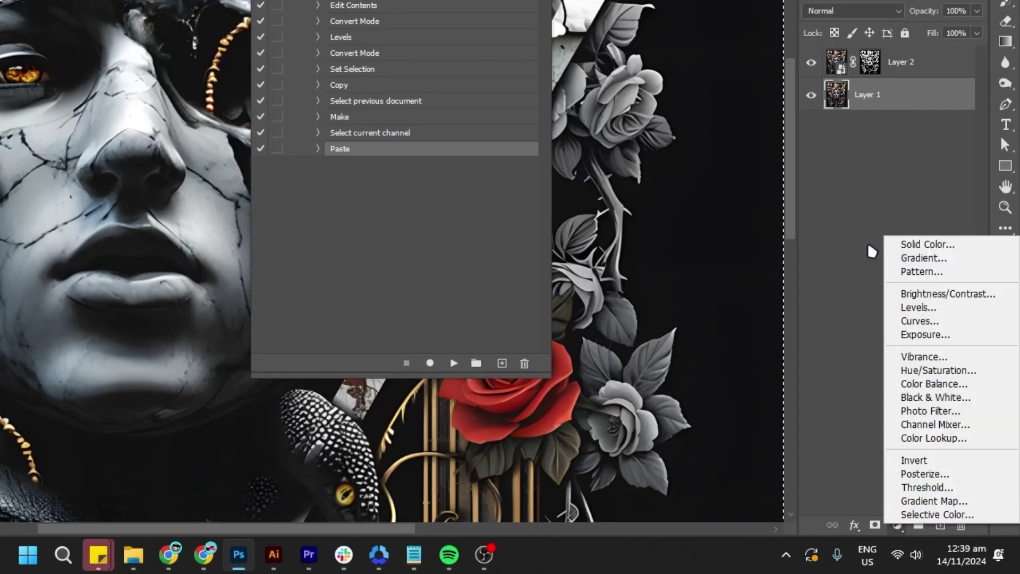
left_click(947, 245)
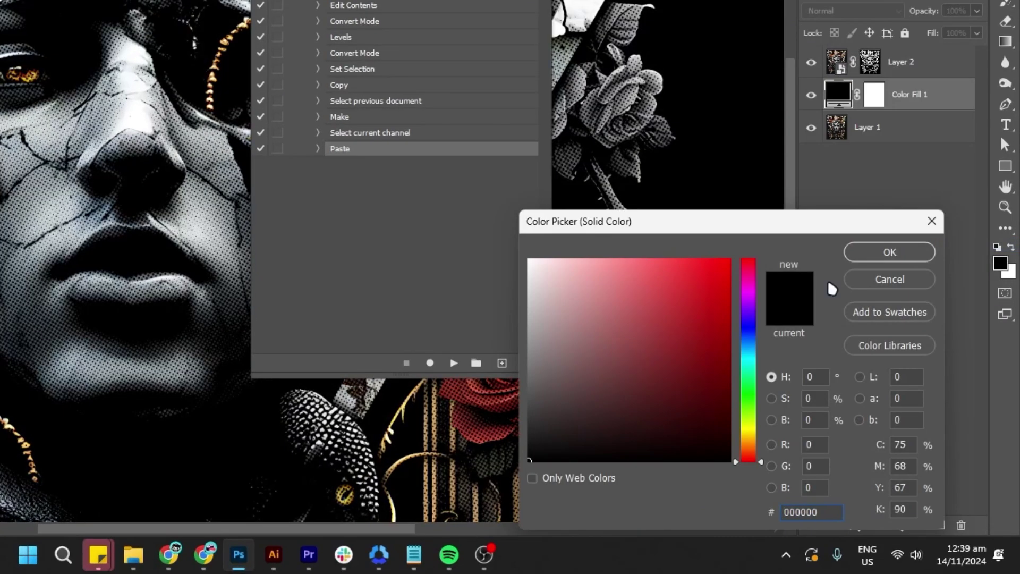
left_click(890, 252)
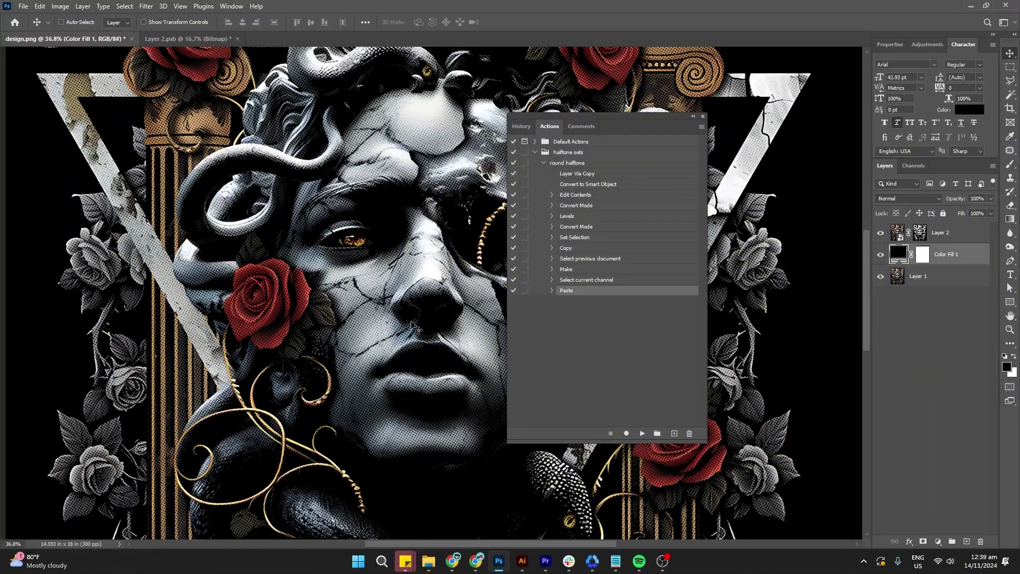
scroll(338, 290, "up", 3)
scroll(428, 329, "up", 4)
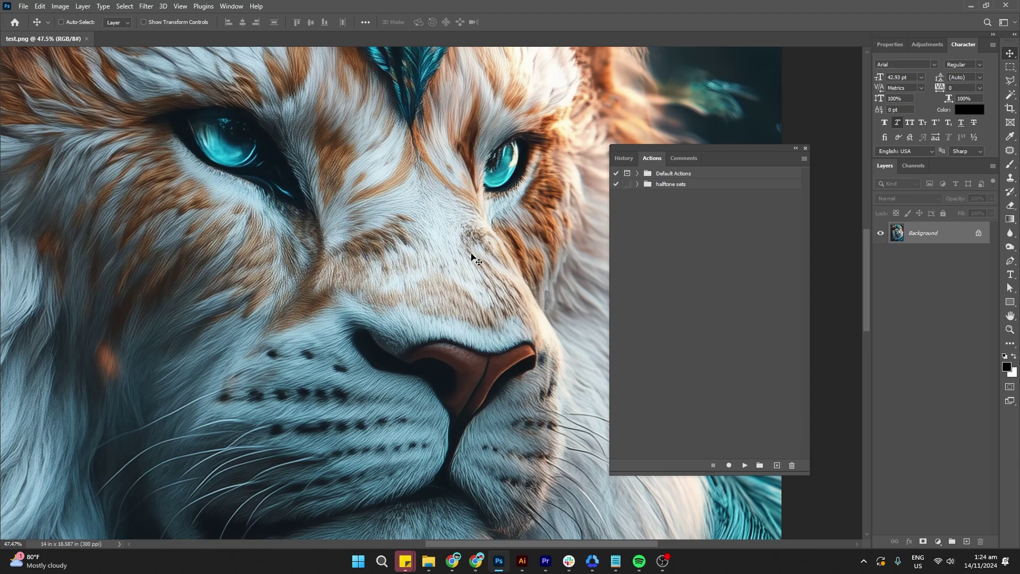
Expand the halftone sets action set and examine its round, square, diamond, ellipse, cross and line halftone actions
left_click(637, 184)
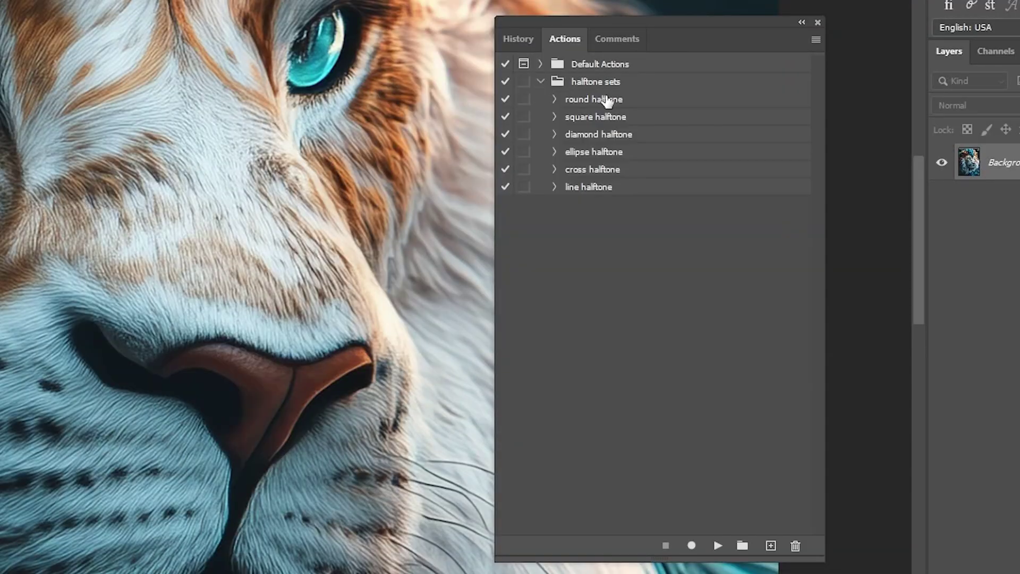
left_click(616, 100)
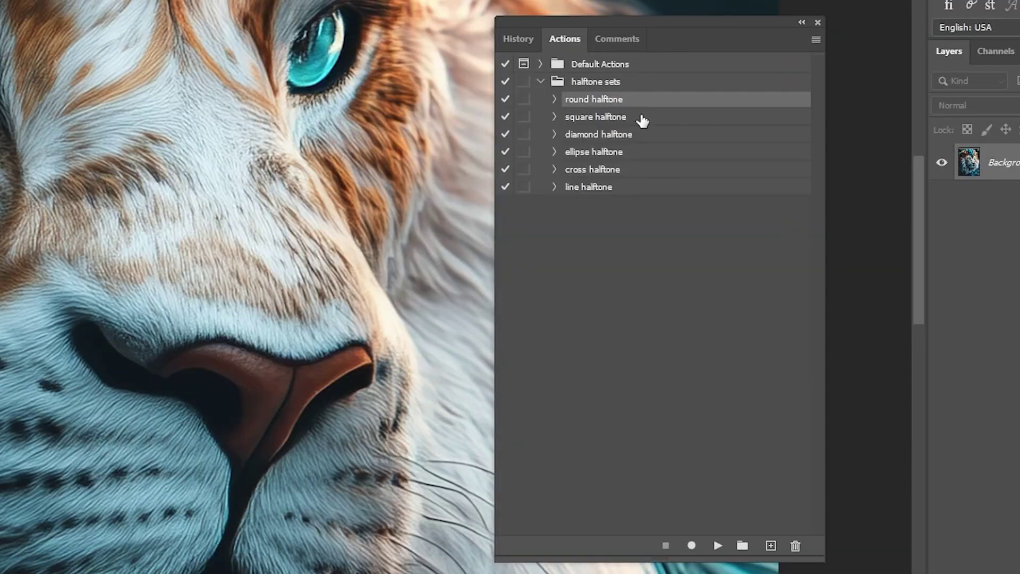
left_click(640, 118)
left_click(635, 136)
left_click(626, 154)
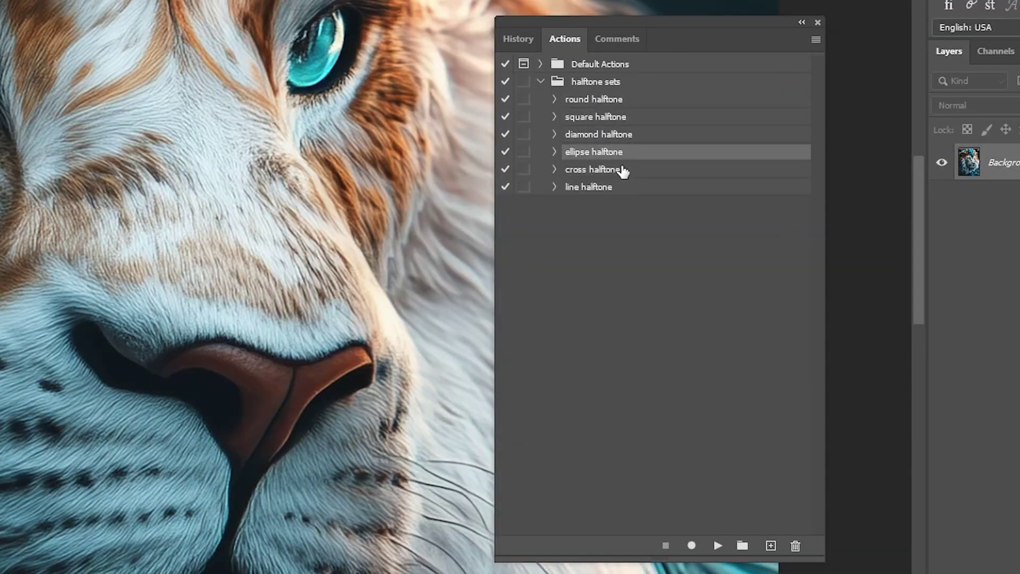
left_click(620, 170)
left_click(614, 189)
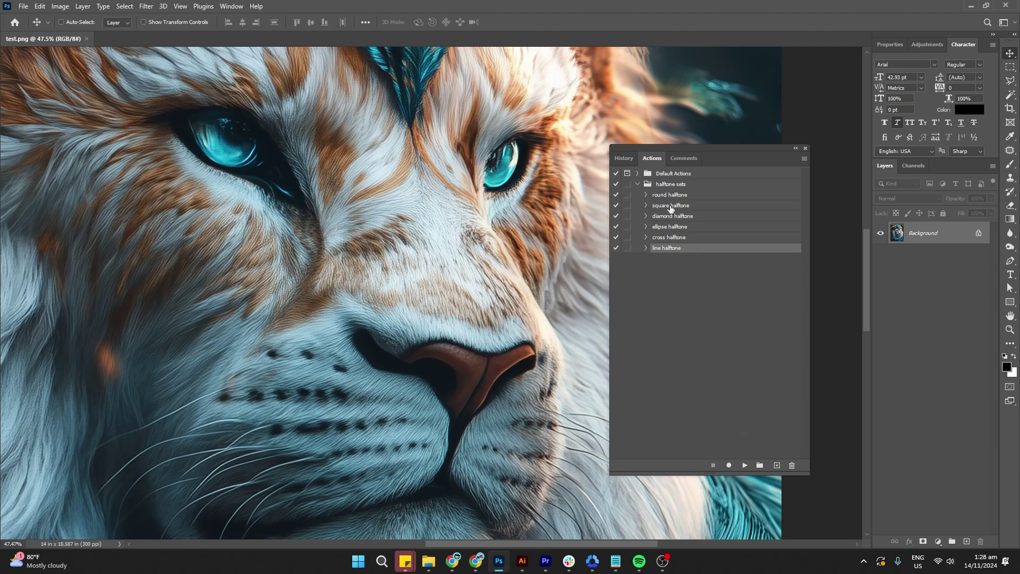
Play the square halftone action on the lion image in test.png
left_click(671, 208)
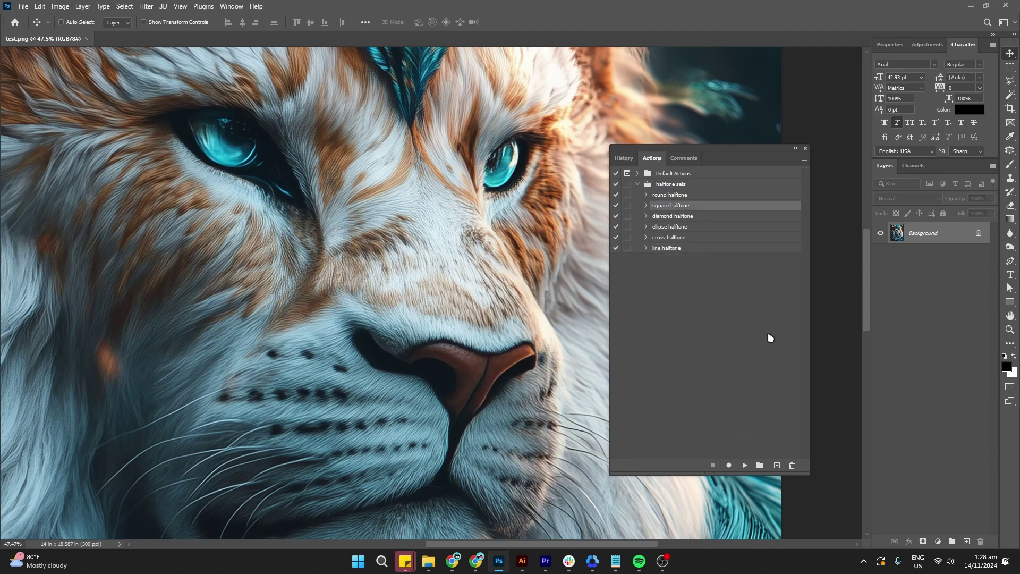
left_click(745, 468)
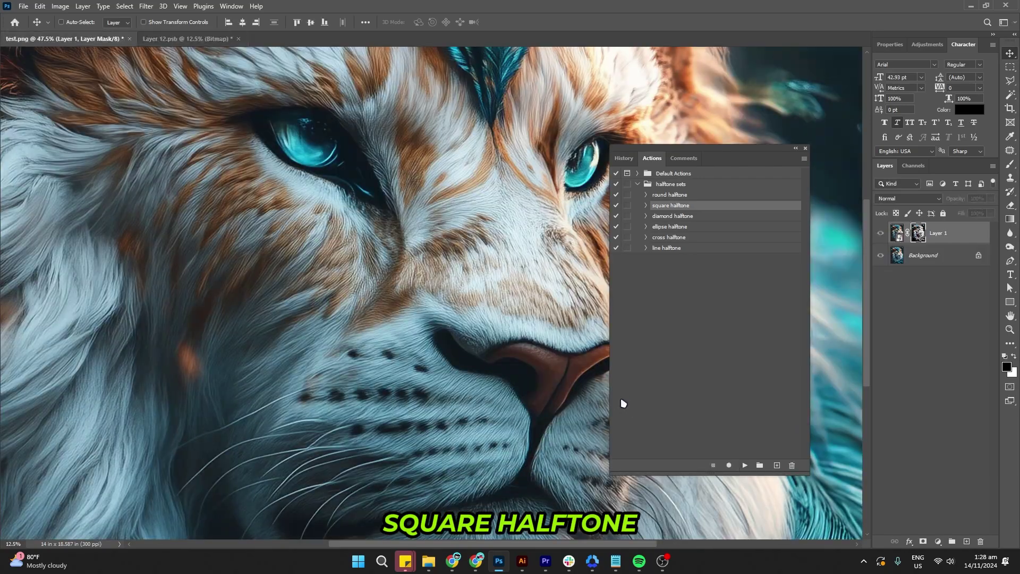